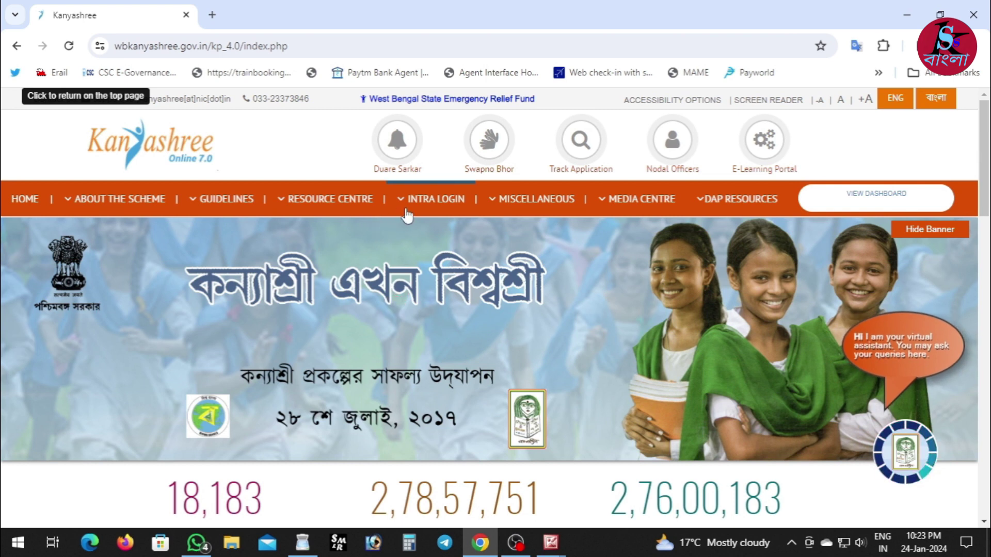
# Step: Open the intra login for 2019-20 onwards and set the designation to Institution Level, Head Of Institution (HOI)
pyautogui.click(421, 216)
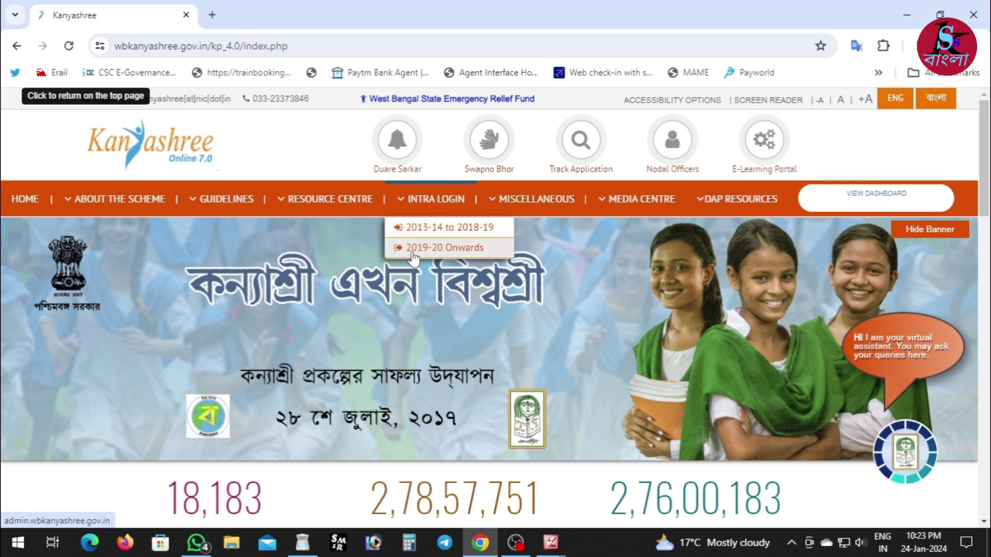
pyautogui.click(461, 249)
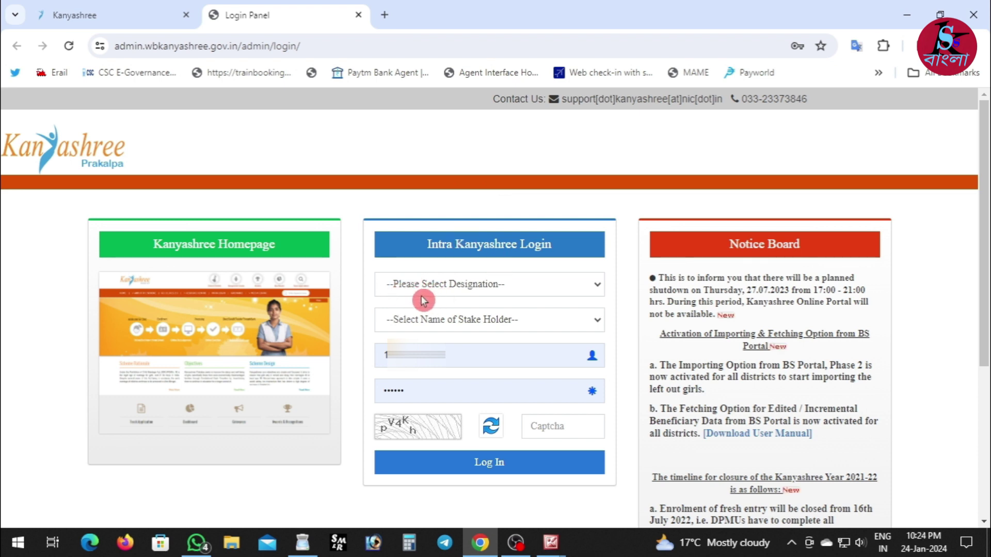
pyautogui.click(494, 283)
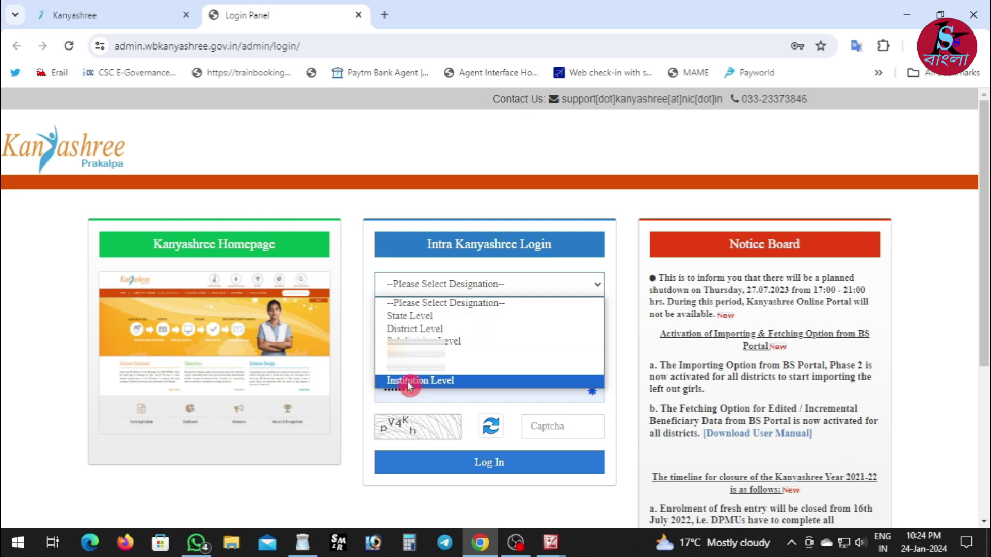
pyautogui.click(438, 382)
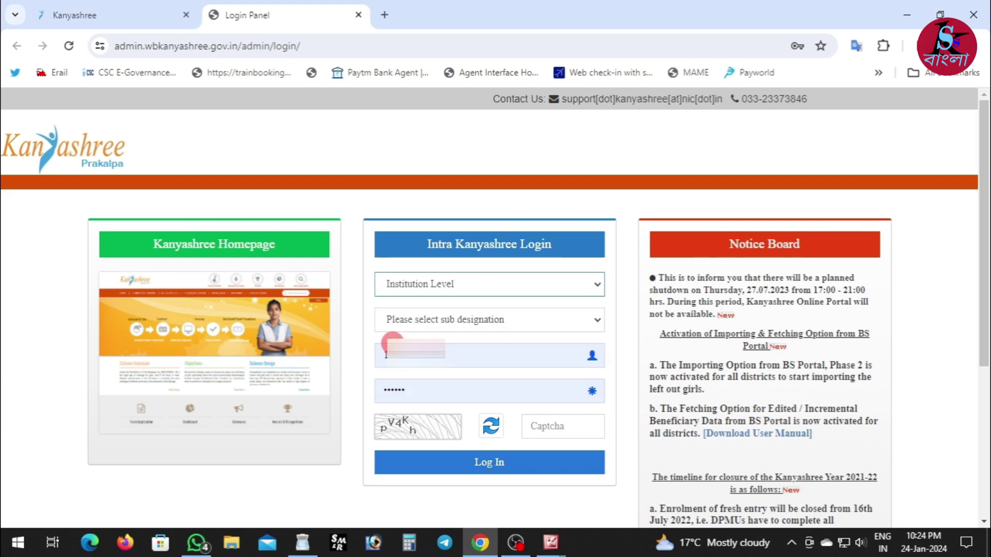
pyautogui.click(437, 324)
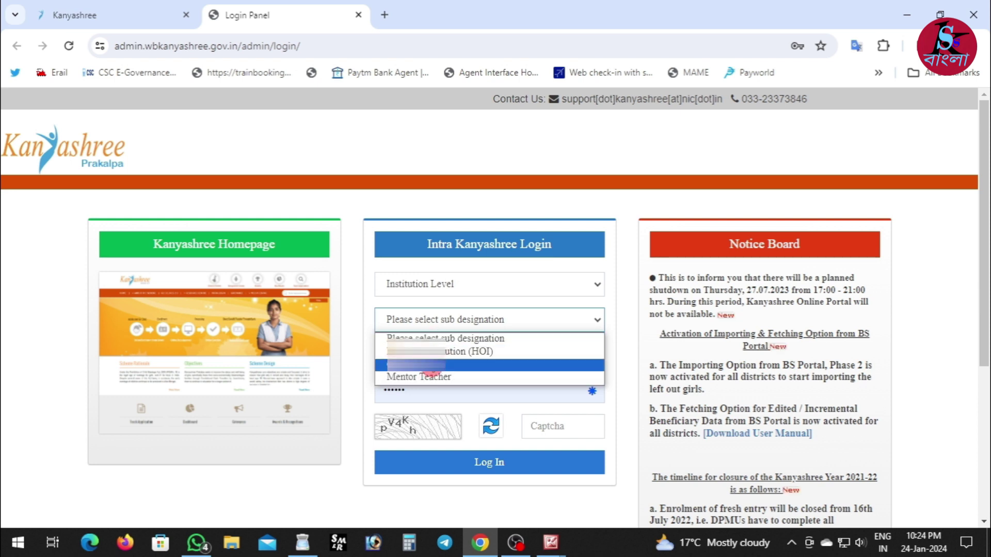
pyautogui.click(438, 352)
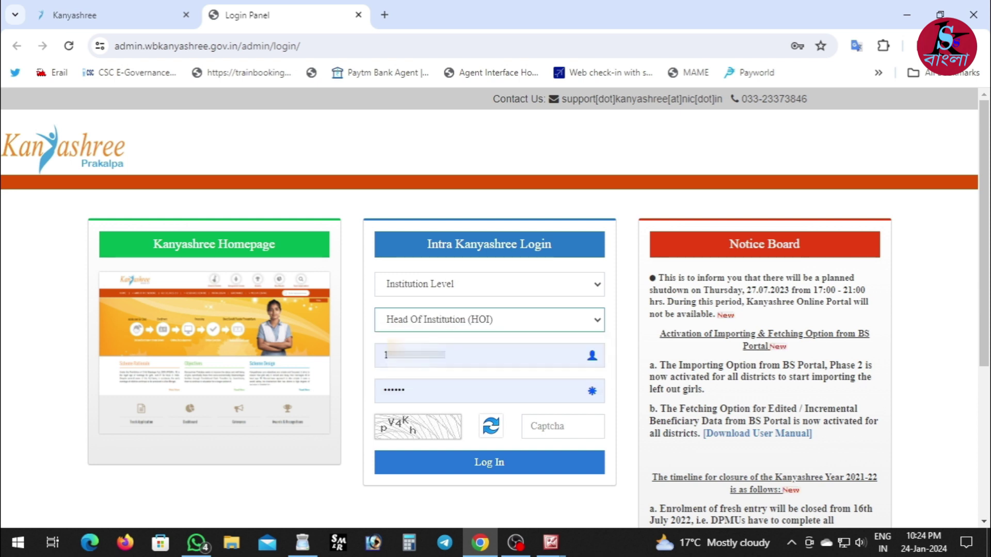
# Step: Keep the filled-in user ID and password, enter the captcha shown and log in
pyautogui.moveTo(453, 358); pyautogui.dragTo(385, 365)
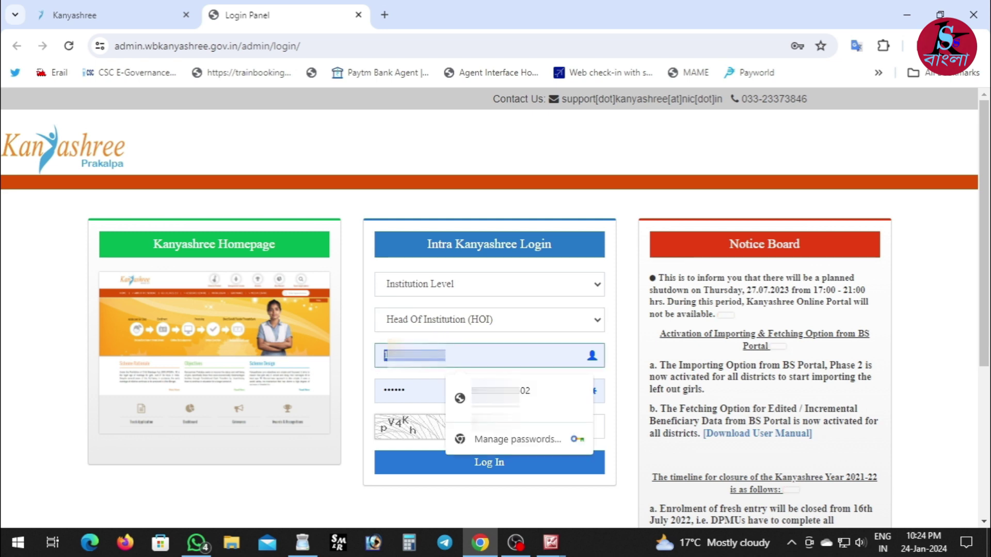
pyautogui.click(407, 389)
pyautogui.moveTo(407, 390); pyautogui.dragTo(382, 393)
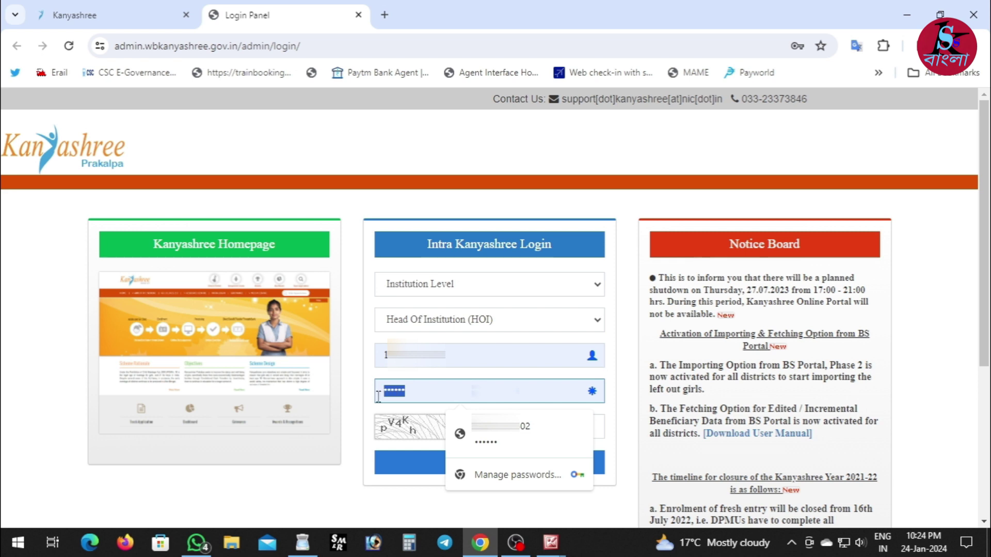
pyautogui.click(366, 415)
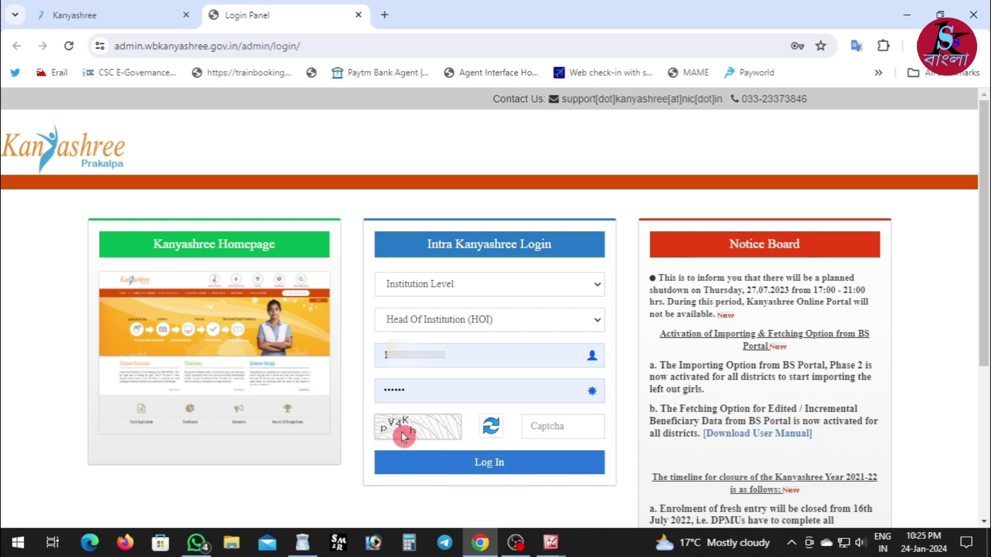
pyautogui.click(537, 427)
pyautogui.write('pv4kn')
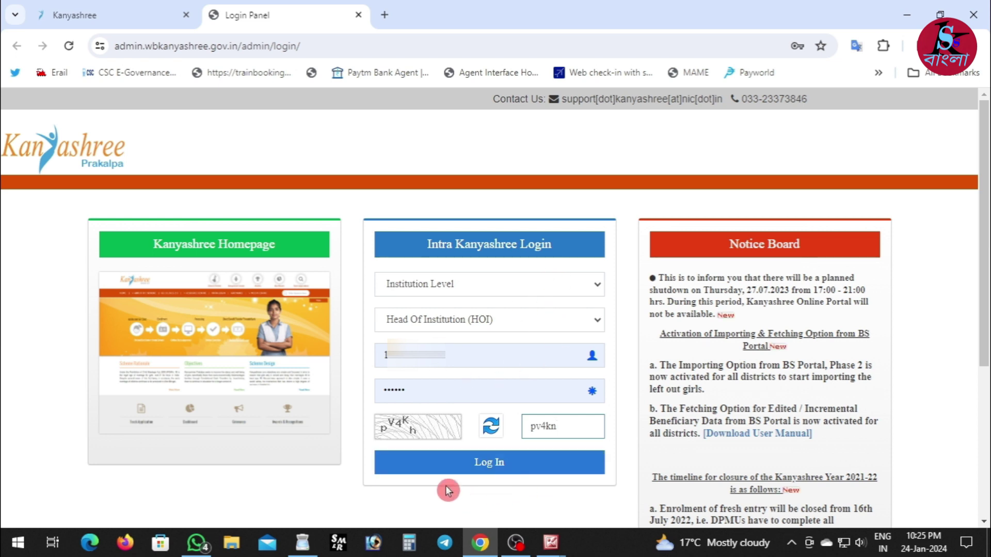
pyautogui.press('Return')
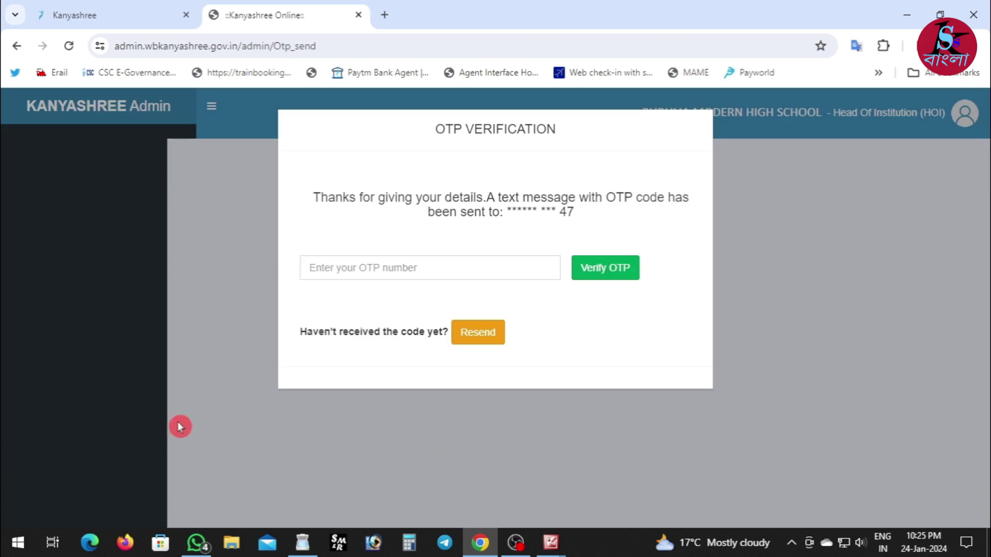
# Step: Paste the one-time password into the OTP verification form and verify it
pyautogui.click(407, 270)
pyautogui.hotkey('ctrl', 'v')
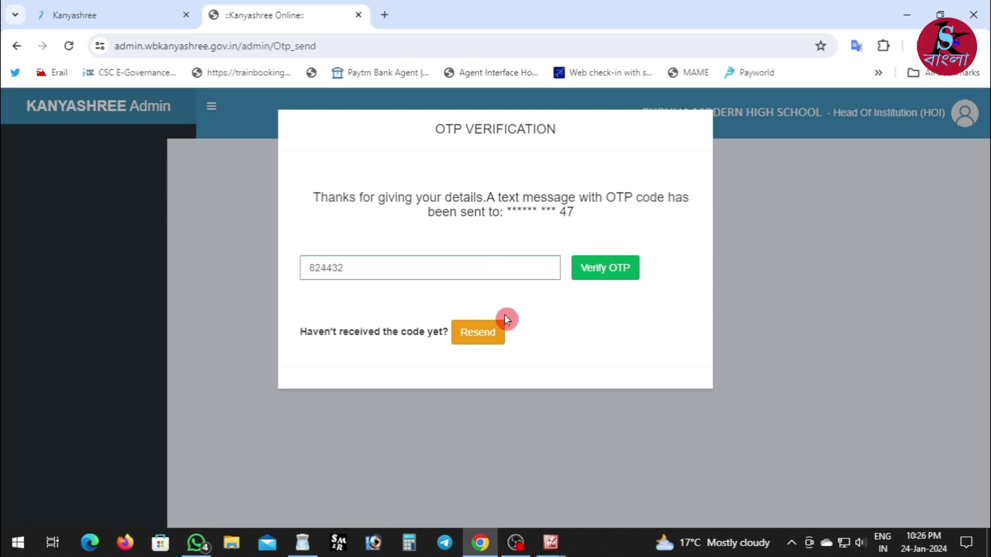
pyautogui.click(619, 265)
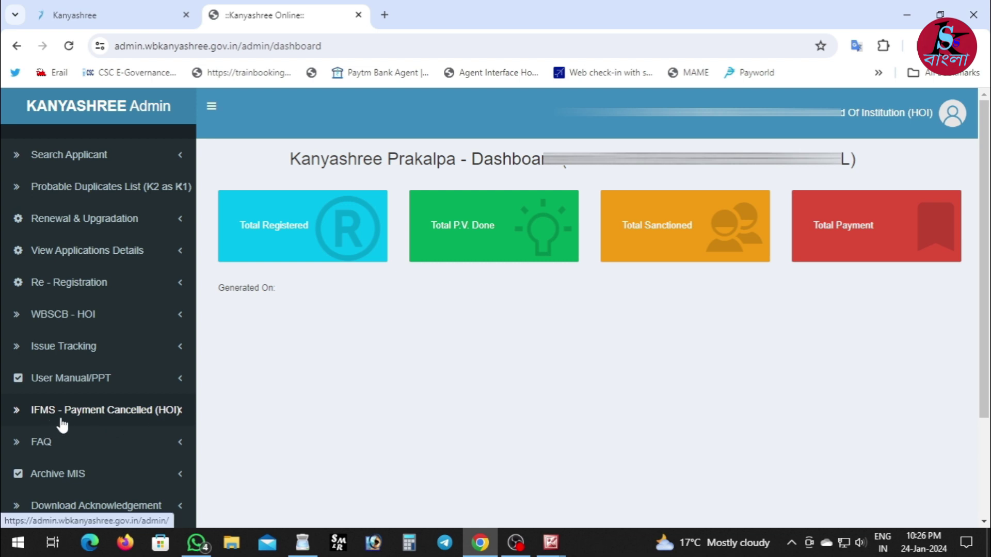
# Step: Open the Edit Payment Cancelled Cases page for IFMS cancelled payments
pyautogui.click(124, 420)
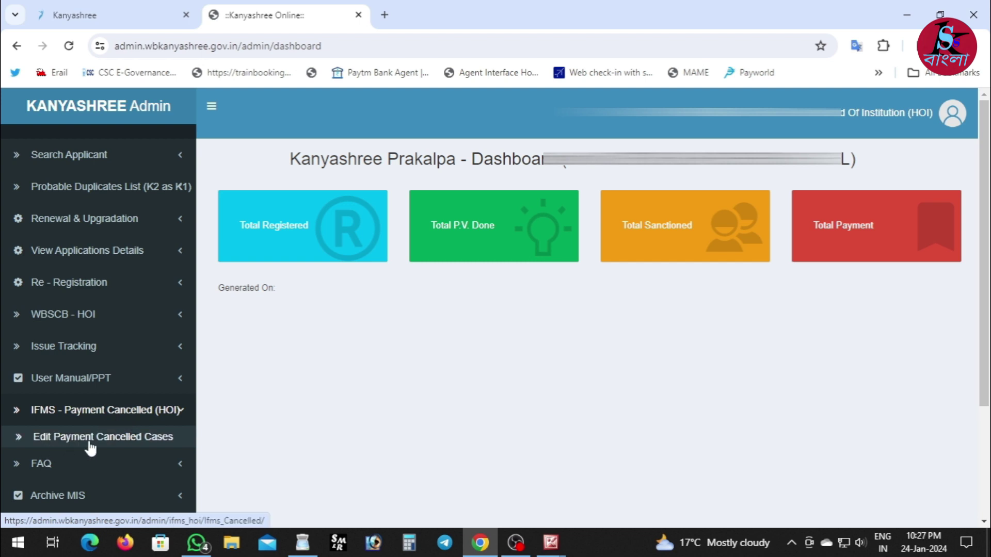
pyautogui.click(103, 448)
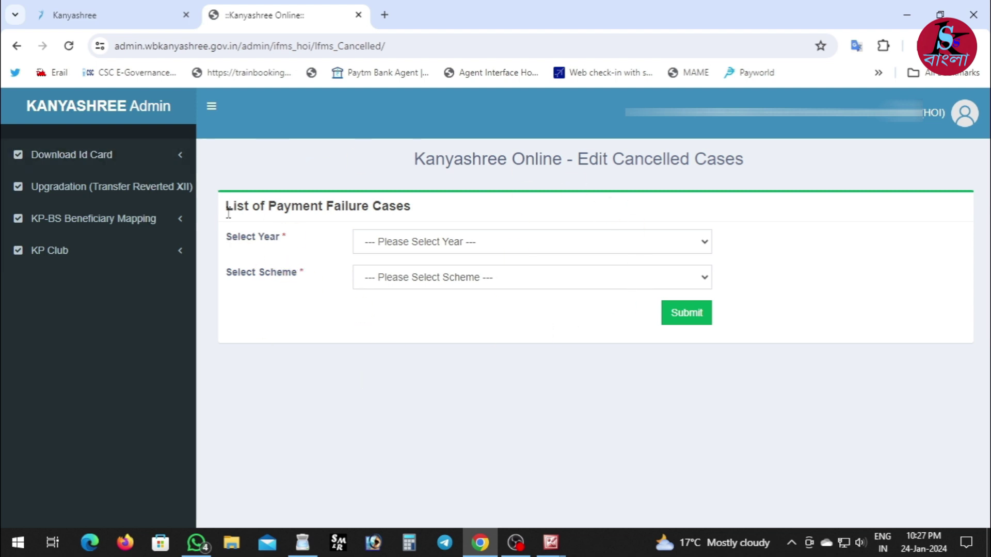
pyautogui.moveTo(244, 213); pyautogui.dragTo(411, 208)
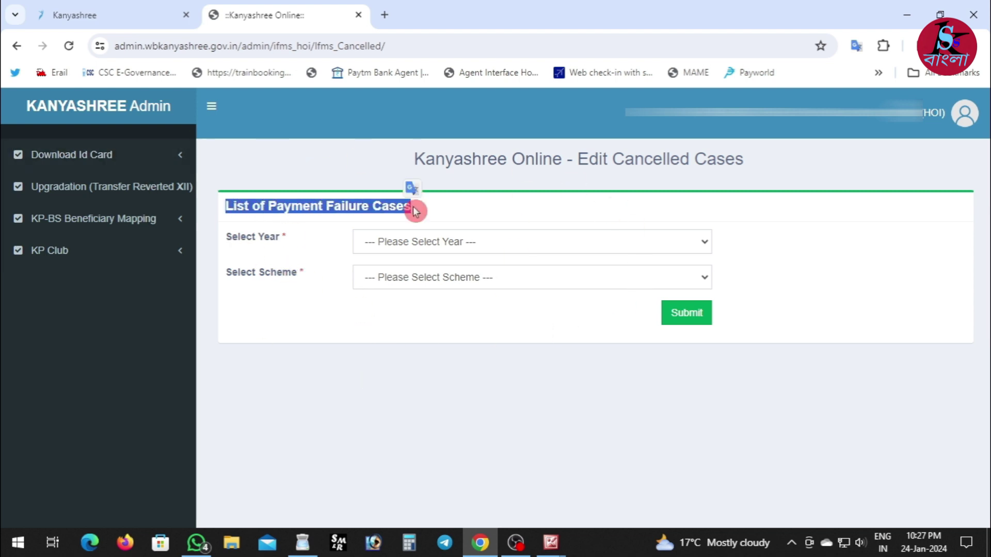
pyautogui.click(320, 247)
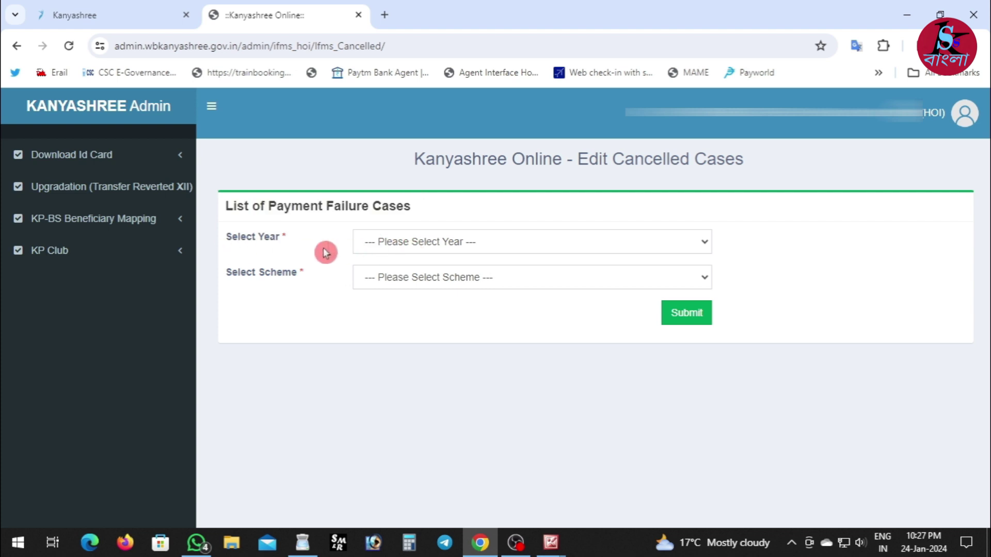
# Step: List the payment failure cases for year 2019-20 and scheme One Time Grant(K2)
pyautogui.click(369, 249)
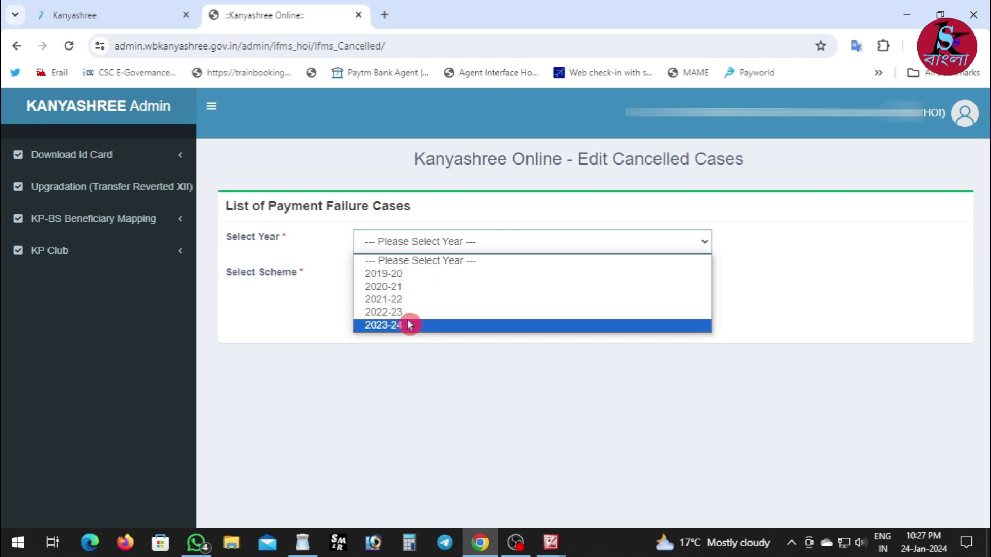
pyautogui.click(404, 279)
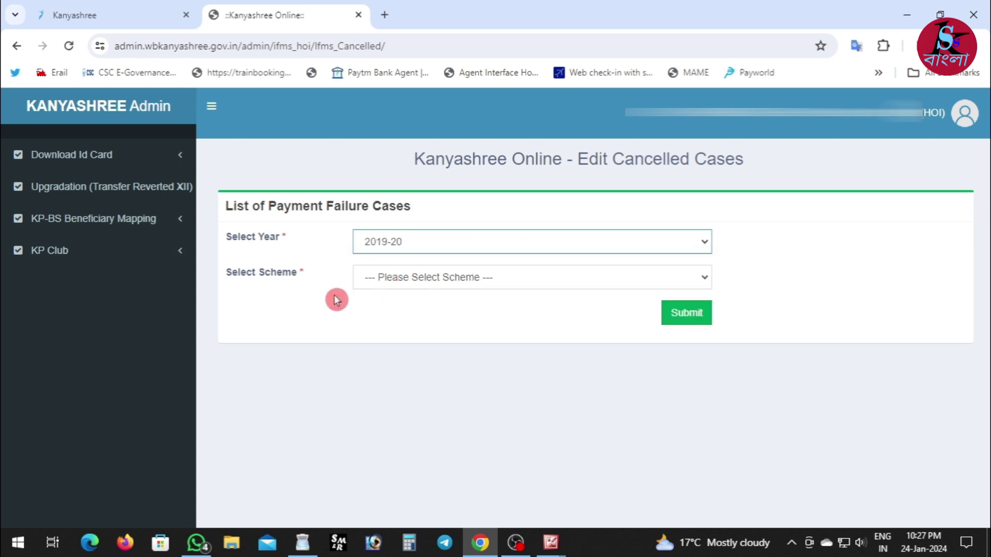
pyautogui.moveTo(229, 283); pyautogui.dragTo(298, 279)
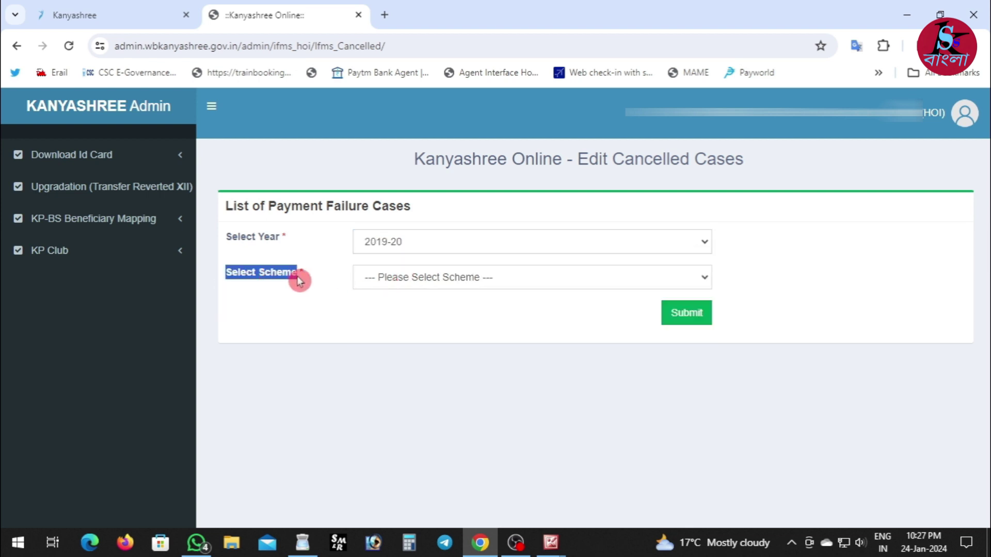
pyautogui.click(428, 288)
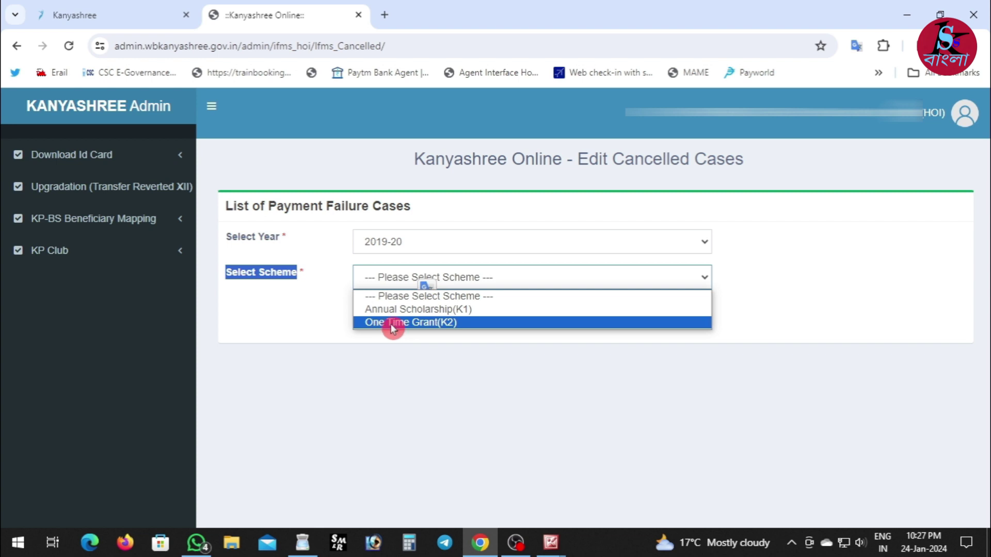
pyautogui.click(452, 323)
pyautogui.click(387, 336)
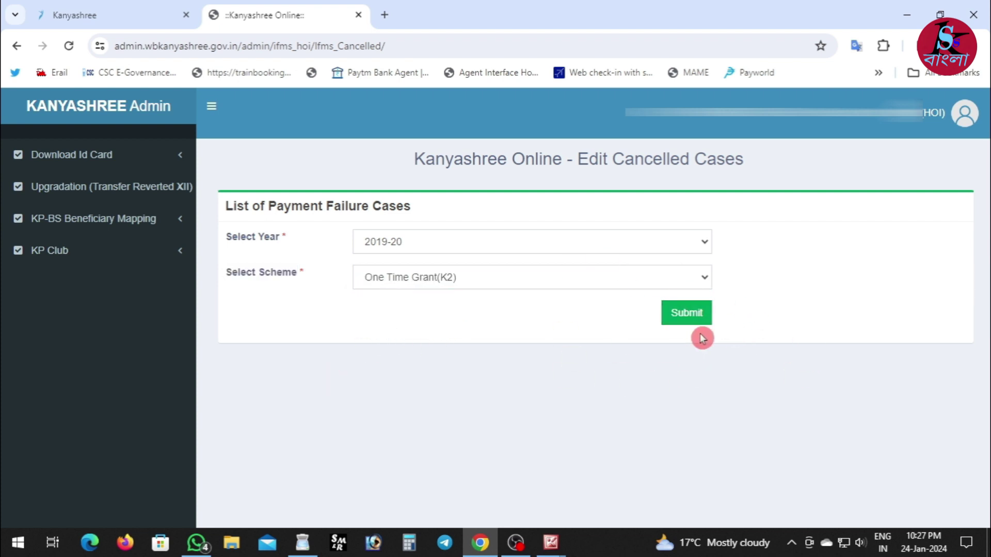
pyautogui.click(684, 318)
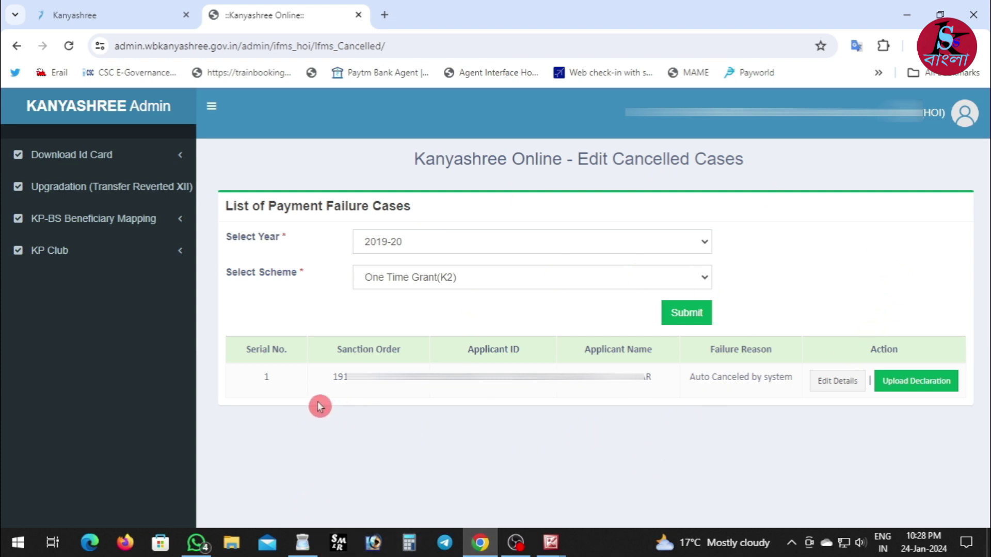
# Step: Check the applicant and failure reason of the listed case and open its details for editing
pyautogui.moveTo(251, 365); pyautogui.dragTo(595, 363)
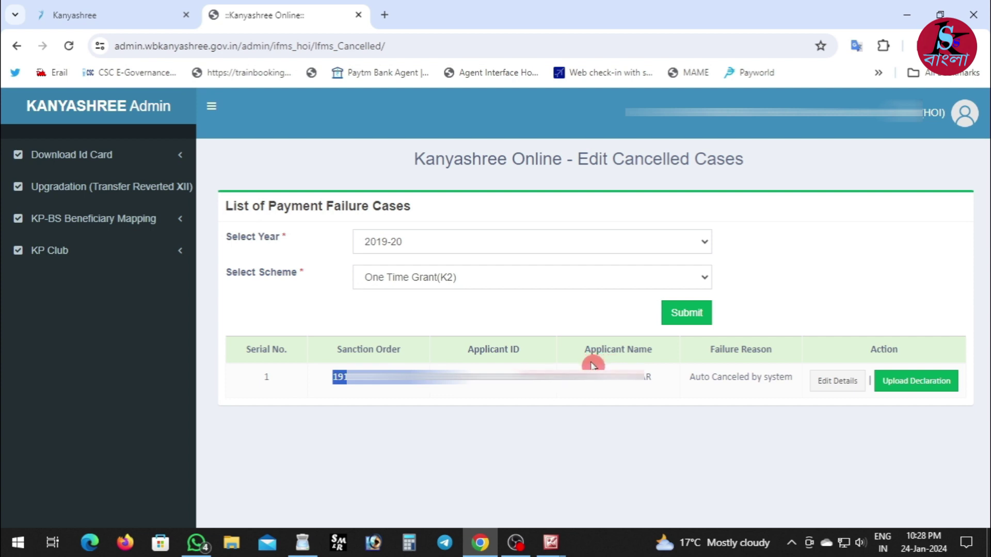
pyautogui.click(591, 365)
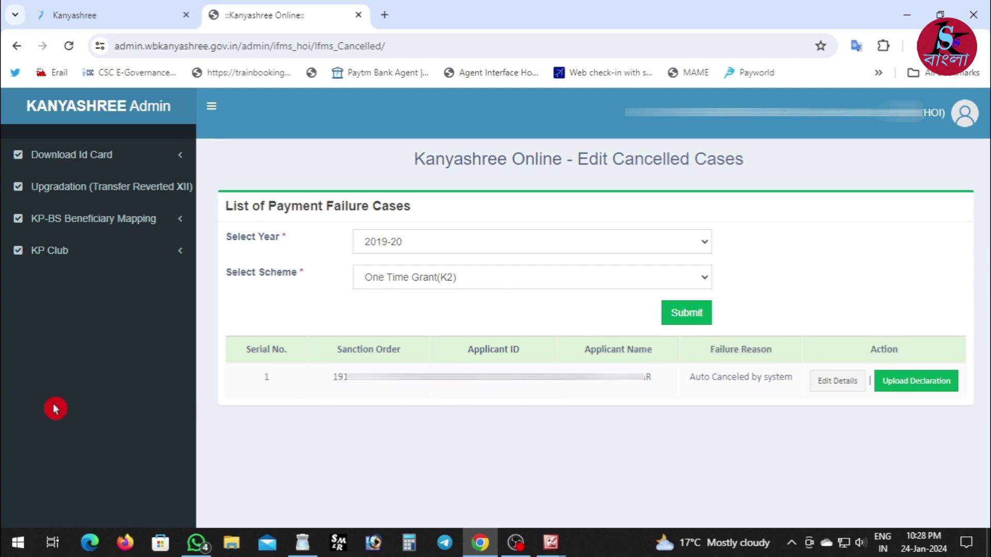
pyautogui.moveTo(712, 361); pyautogui.dragTo(768, 359)
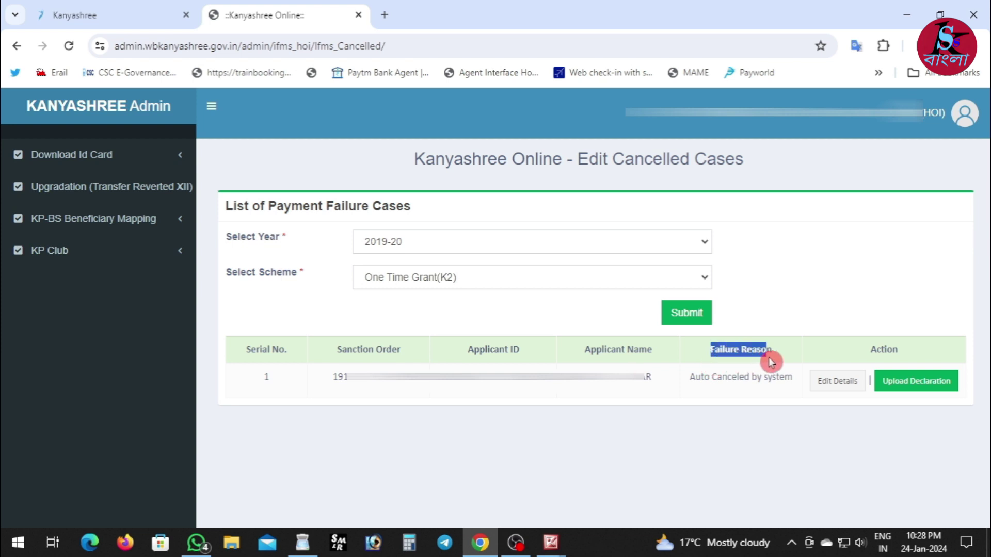
pyautogui.moveTo(895, 355); pyautogui.dragTo(909, 361)
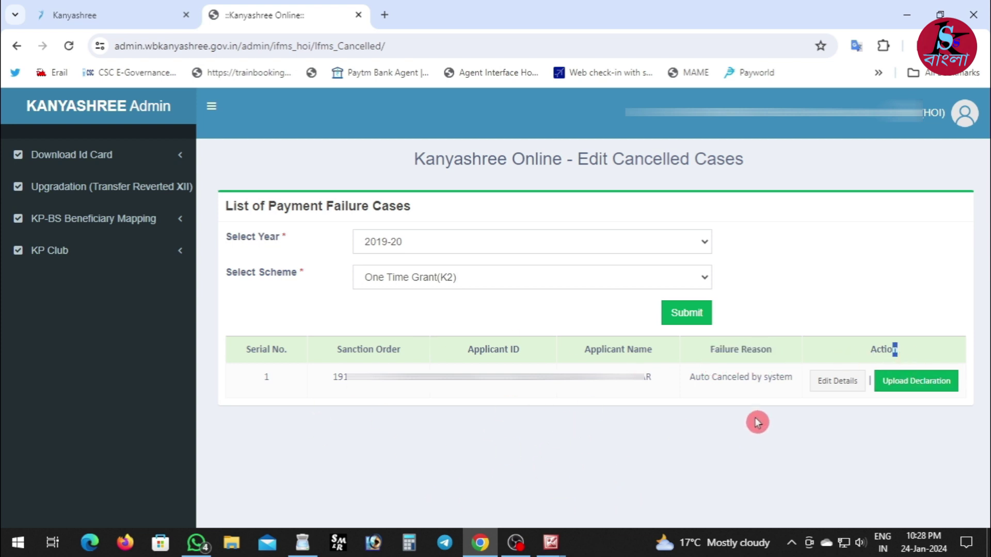
pyautogui.click(870, 413)
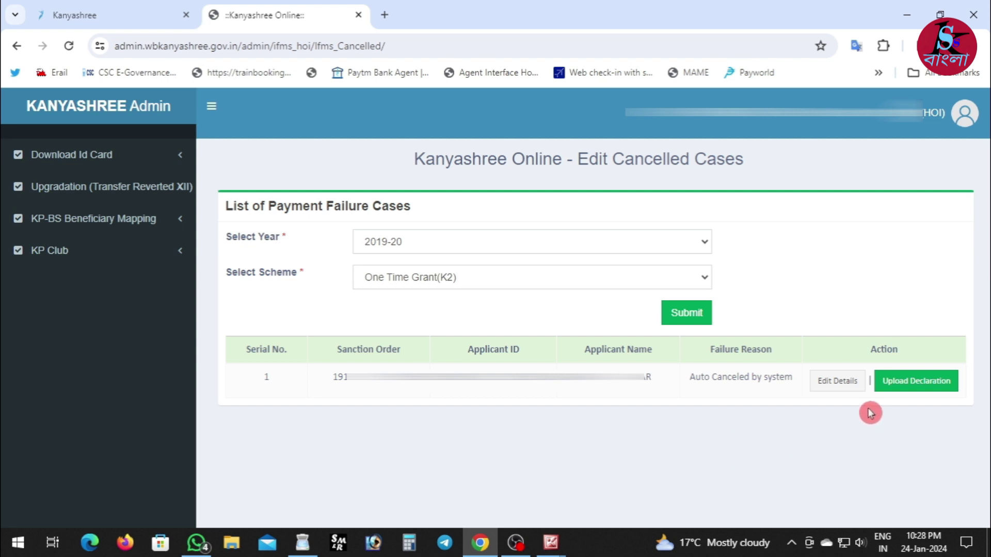
pyautogui.click(837, 382)
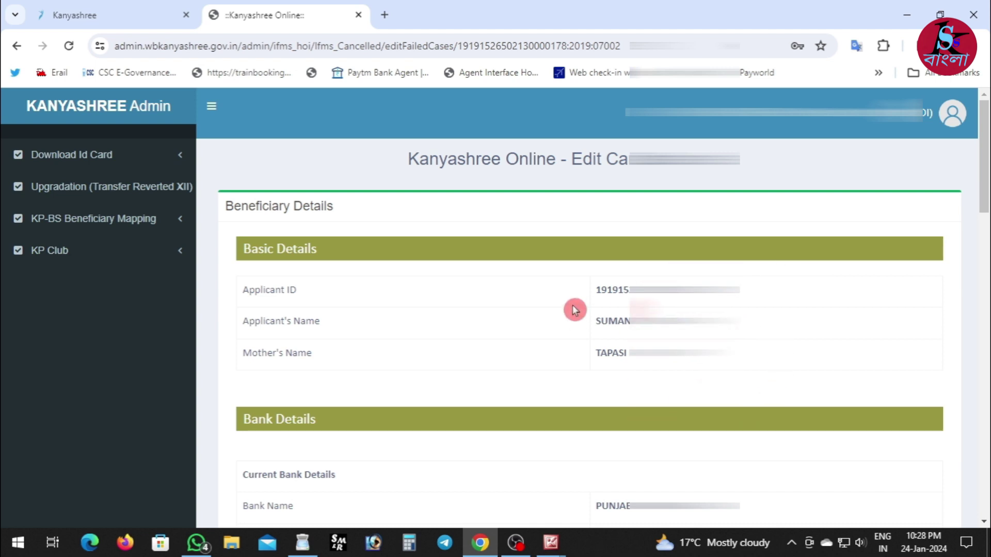
# Step: Look through the beneficiary form, from the basic and bank details to the address and declaration upload fields
pyautogui.scroll(-6, 588, 310)
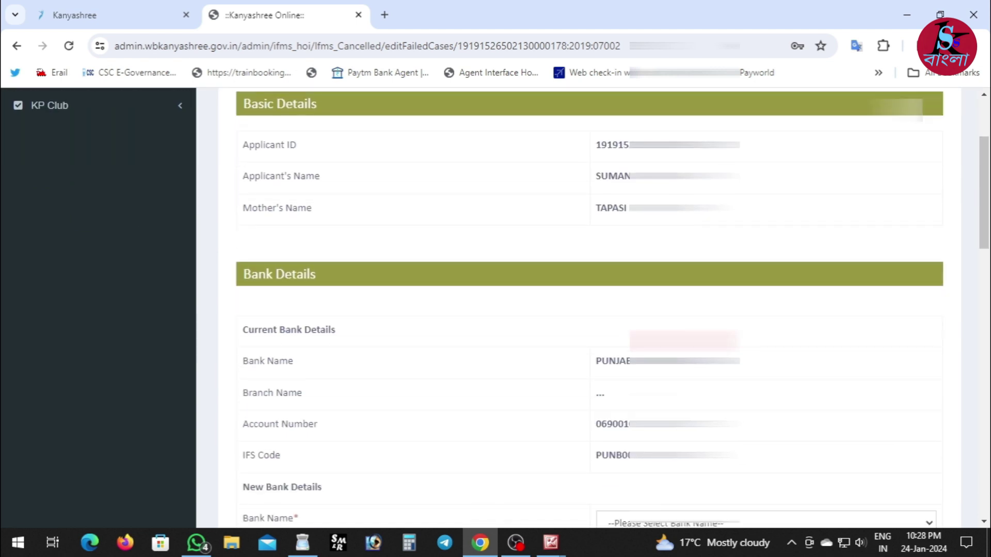
pyautogui.scroll(-15, 589, 310)
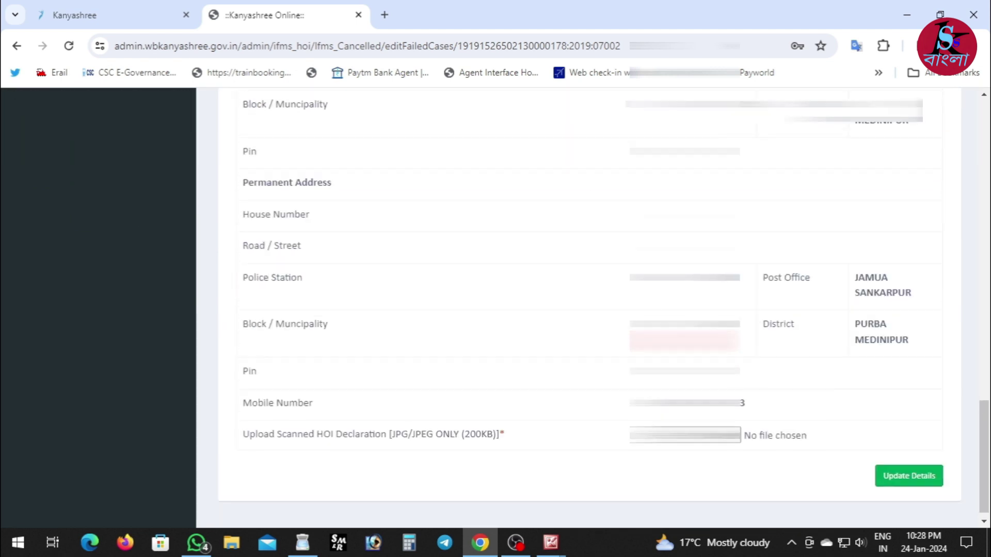
pyautogui.scroll(20, 589, 310)
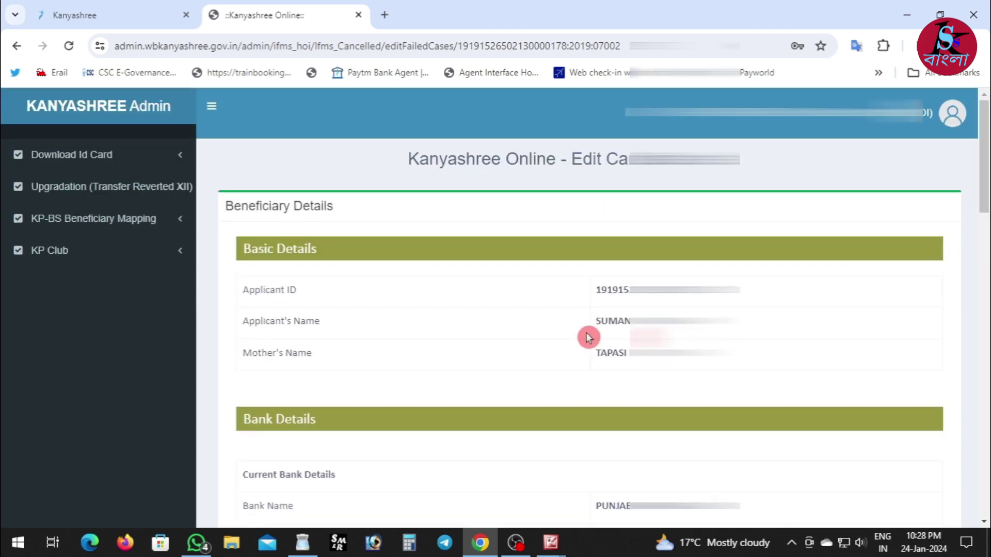
pyautogui.scroll(-5, 627, 371)
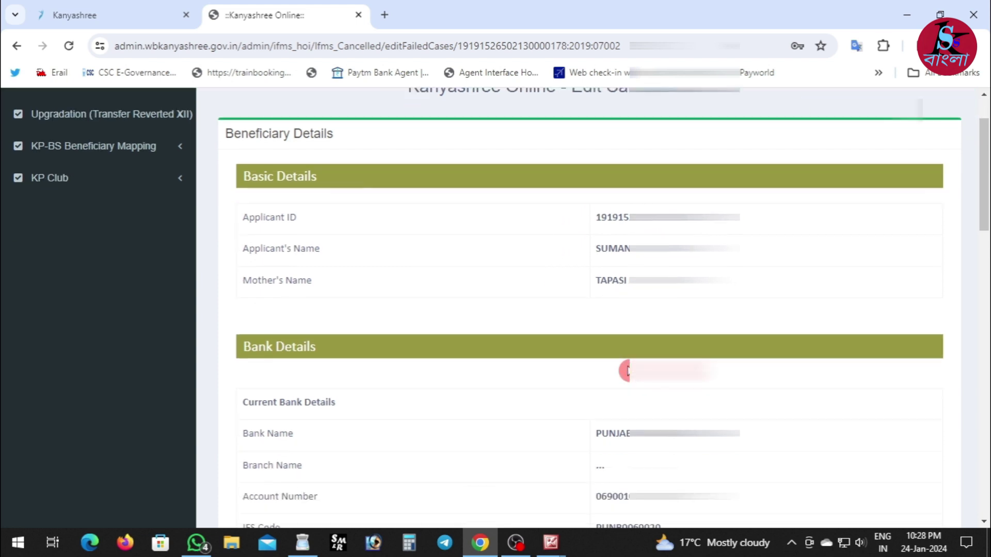
pyautogui.scroll(5, 615, 367)
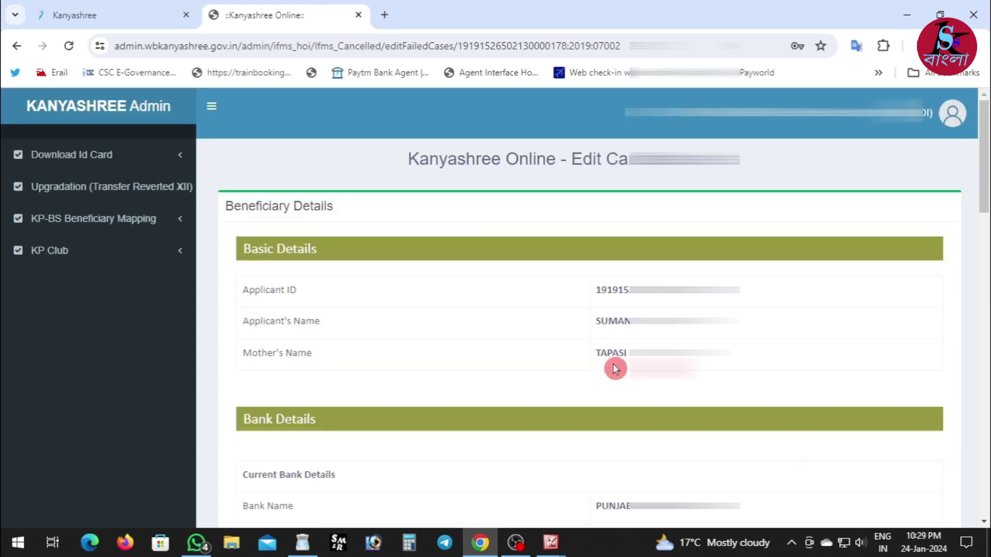
pyautogui.scroll(-7, 631, 302)
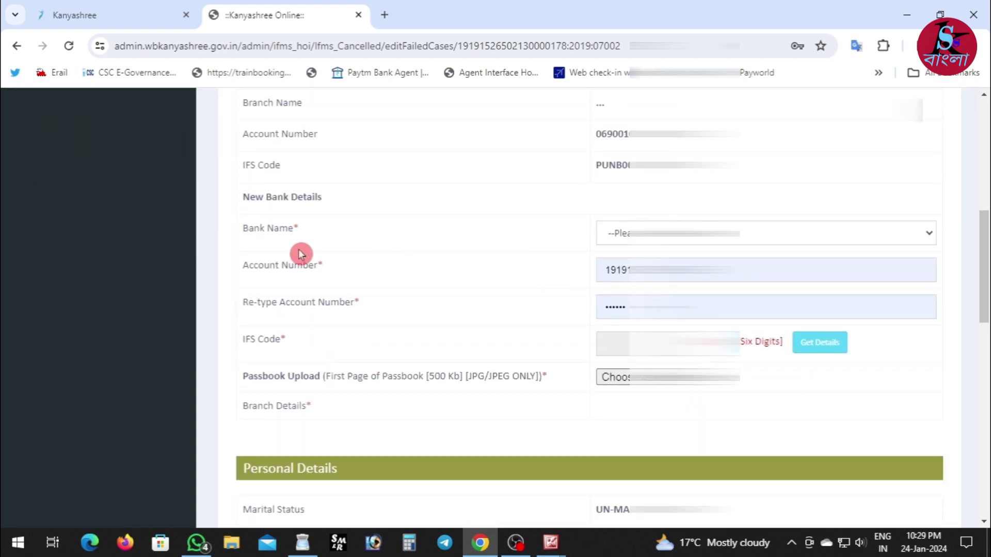
# Step: In the new bank details, select the beneficiary's bank, whose name begins with PUNJ, as the bank name
pyautogui.moveTo(239, 237); pyautogui.dragTo(316, 232)
pyautogui.click(615, 234)
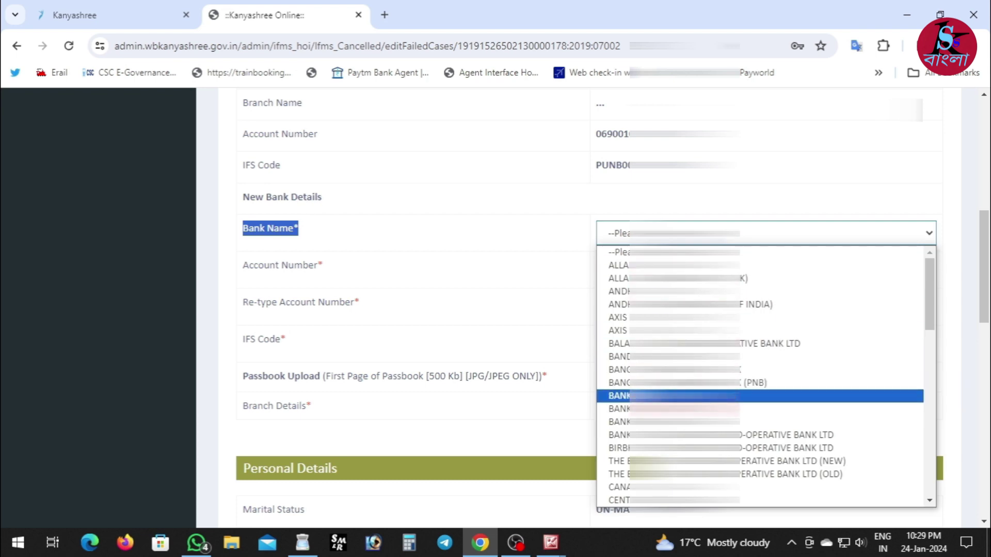
pyautogui.press('p')
pyautogui.press('Return')
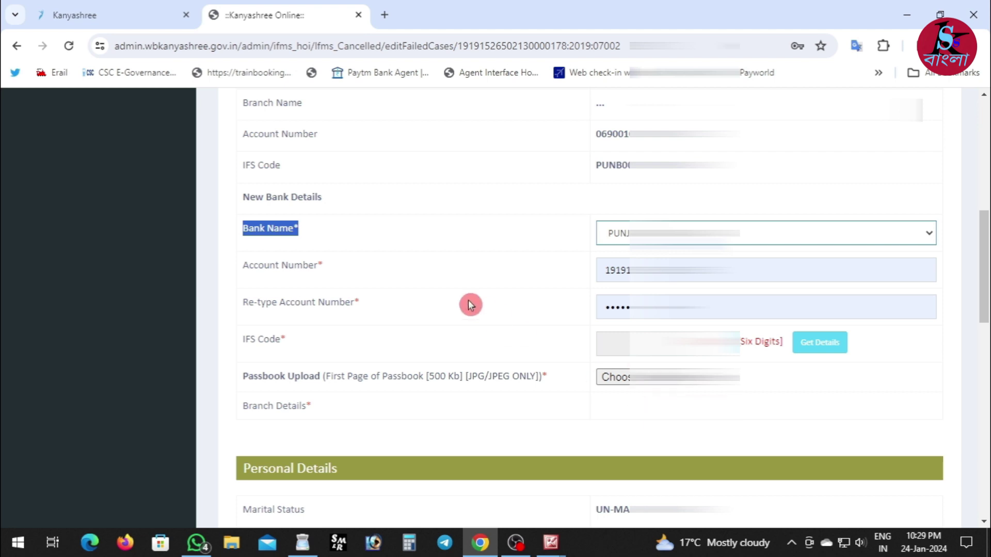
pyautogui.click(454, 291)
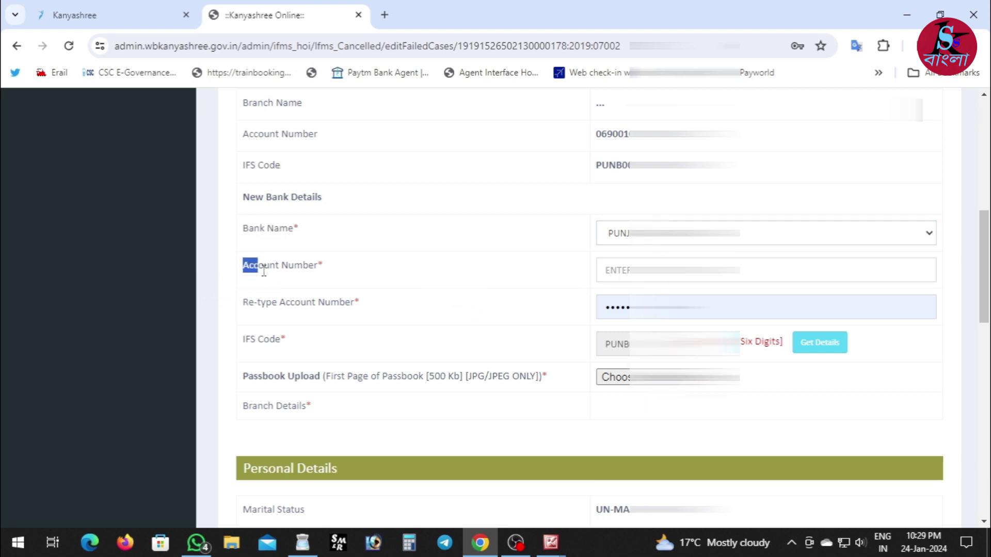
# Step: Enter the beneficiary's new bank account number and repeat it in the re-type account number field
pyautogui.moveTo(243, 264); pyautogui.dragTo(314, 278)
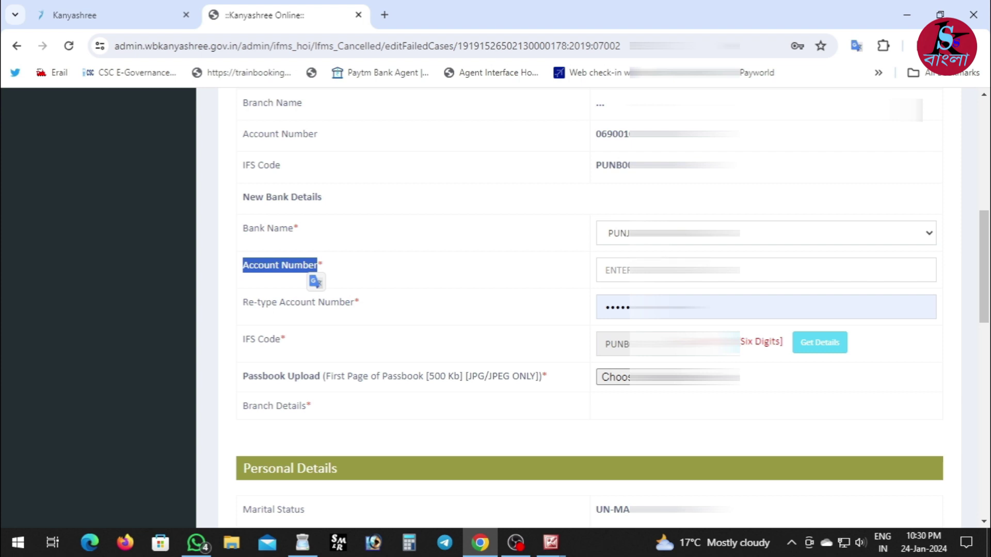
pyautogui.click(765, 270)
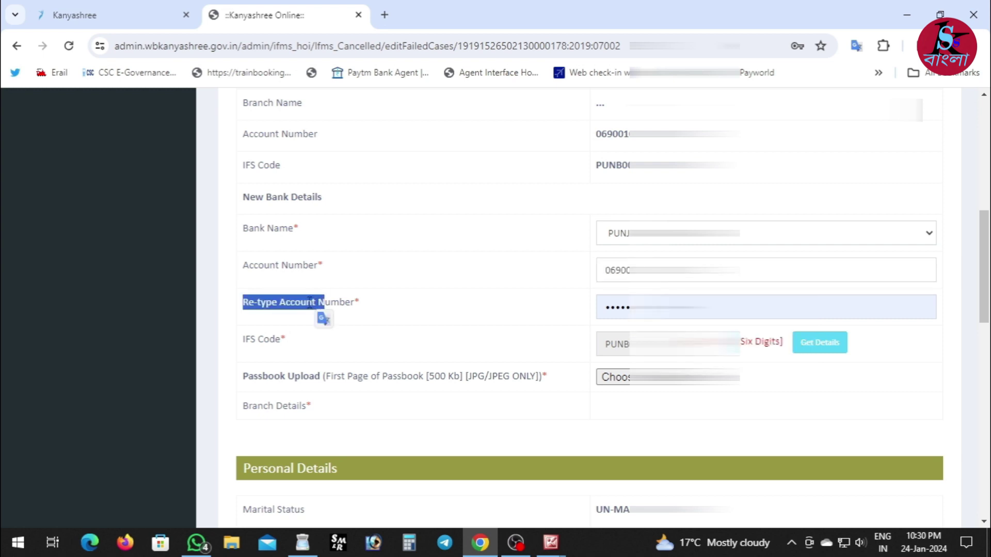
pyautogui.click(499, 305)
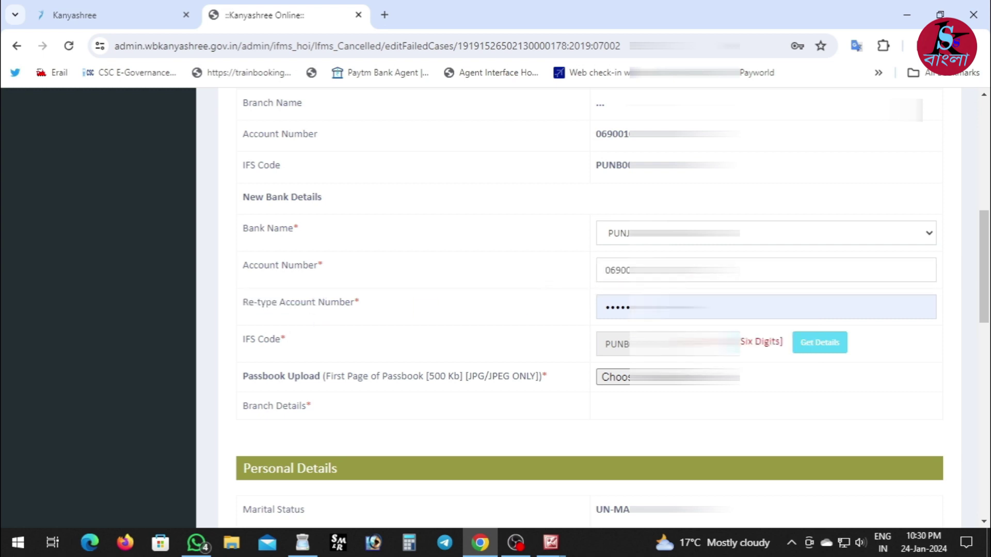
pyautogui.moveTo(242, 302); pyautogui.dragTo(360, 306)
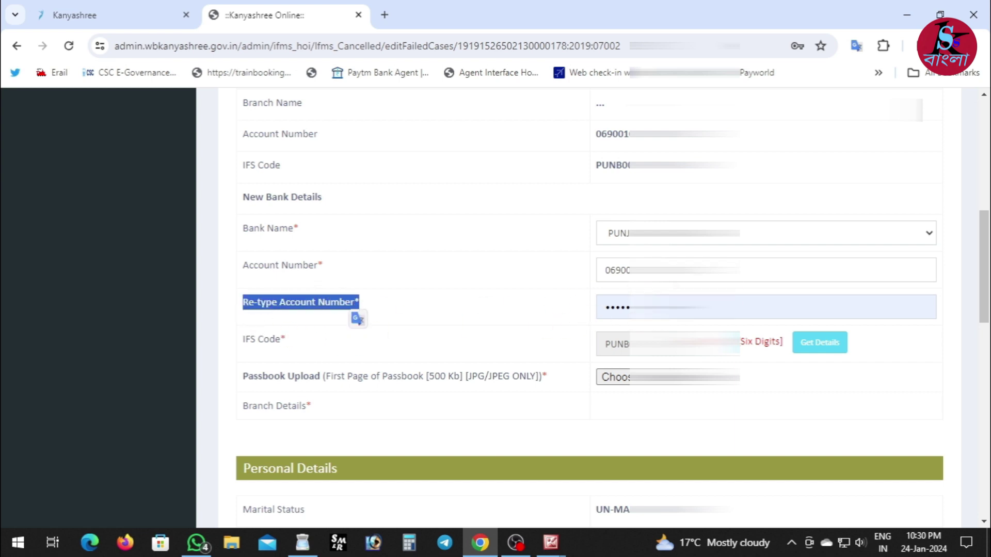
pyautogui.moveTo(718, 309); pyautogui.dragTo(592, 317)
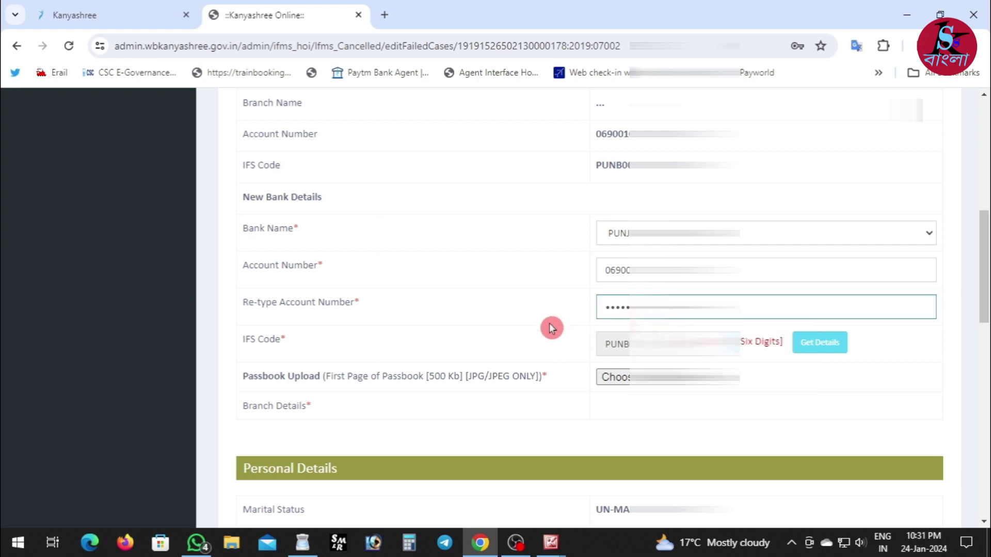
pyautogui.click(551, 327)
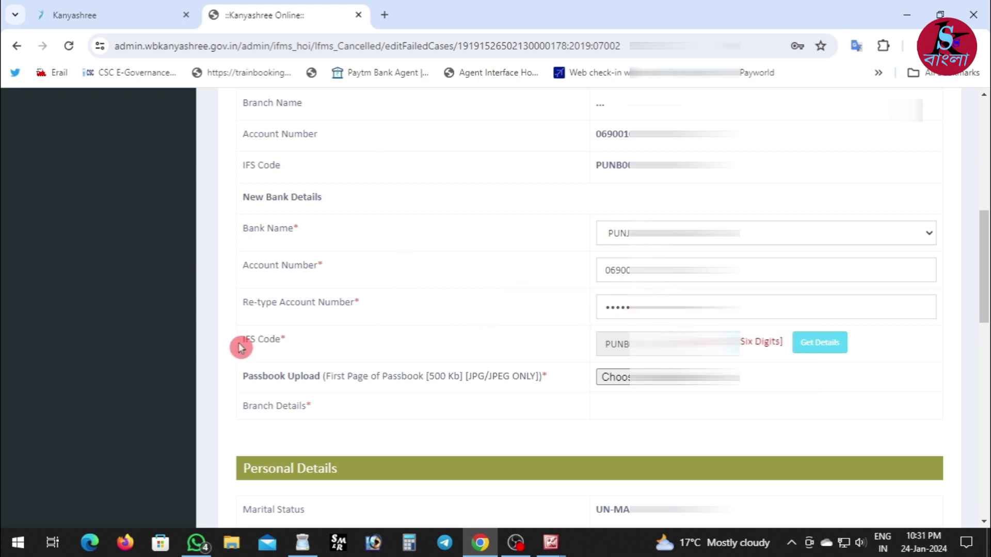
# Step: Complete the new IFS code with its six digits, fetch the branch details and check them
pyautogui.moveTo(239, 346); pyautogui.dragTo(290, 351)
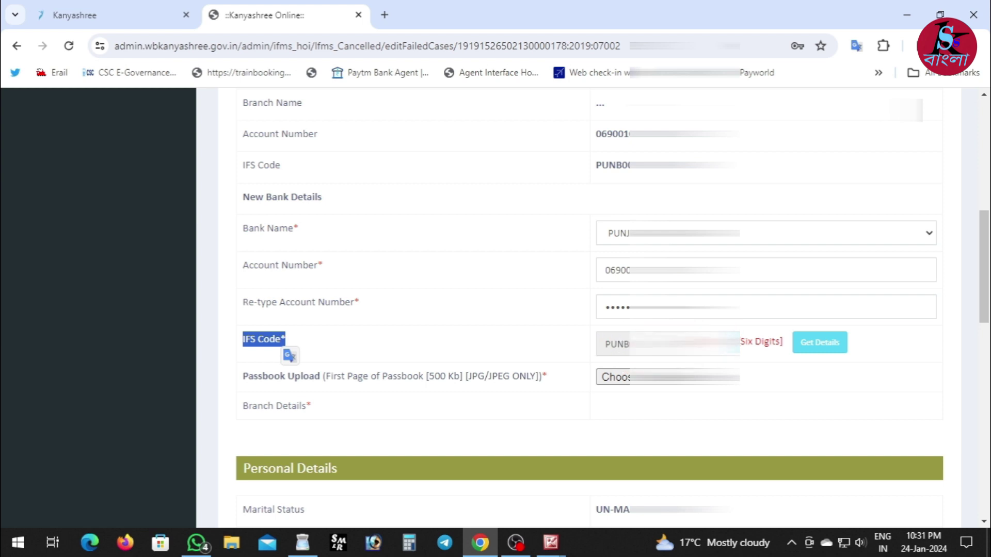
pyautogui.click(620, 351)
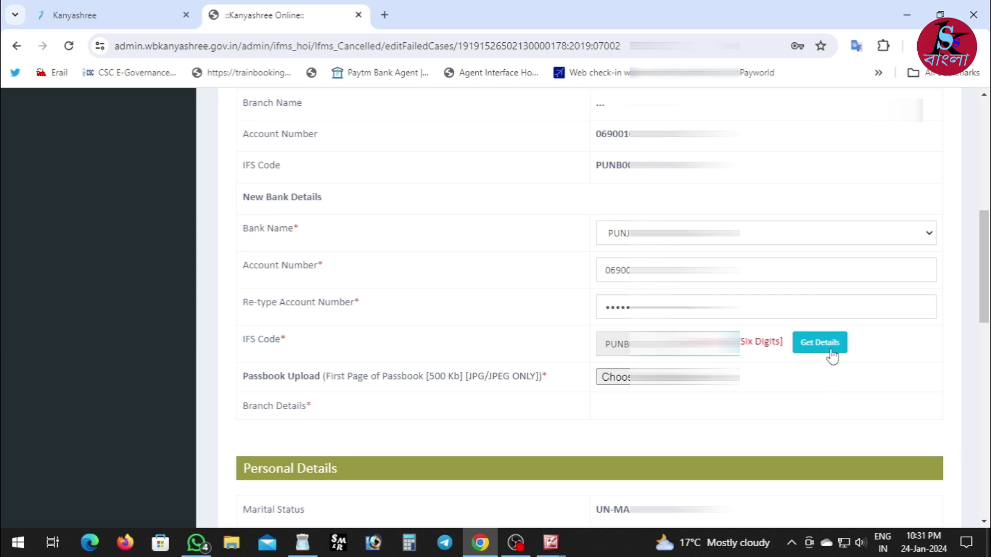
pyautogui.click(816, 344)
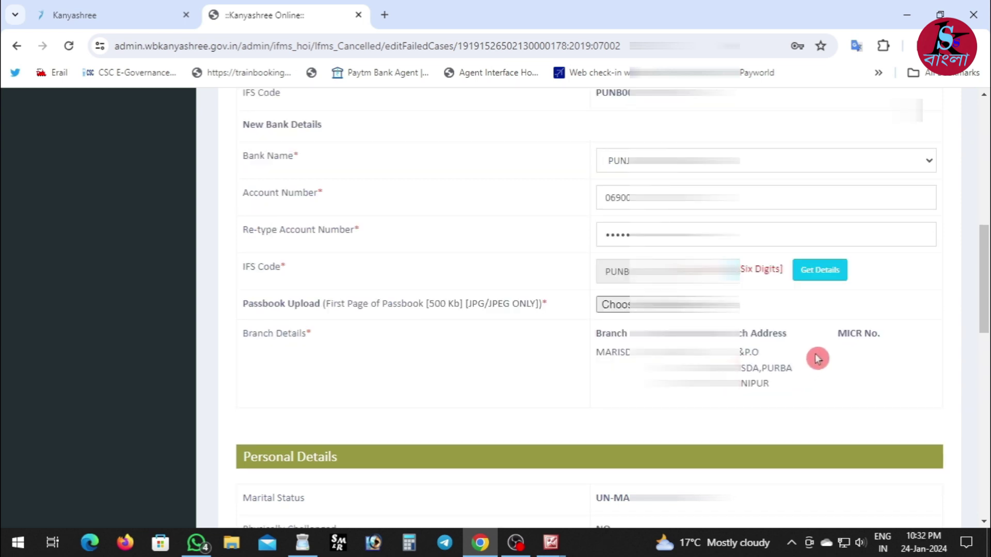
pyautogui.moveTo(595, 331); pyautogui.dragTo(670, 355)
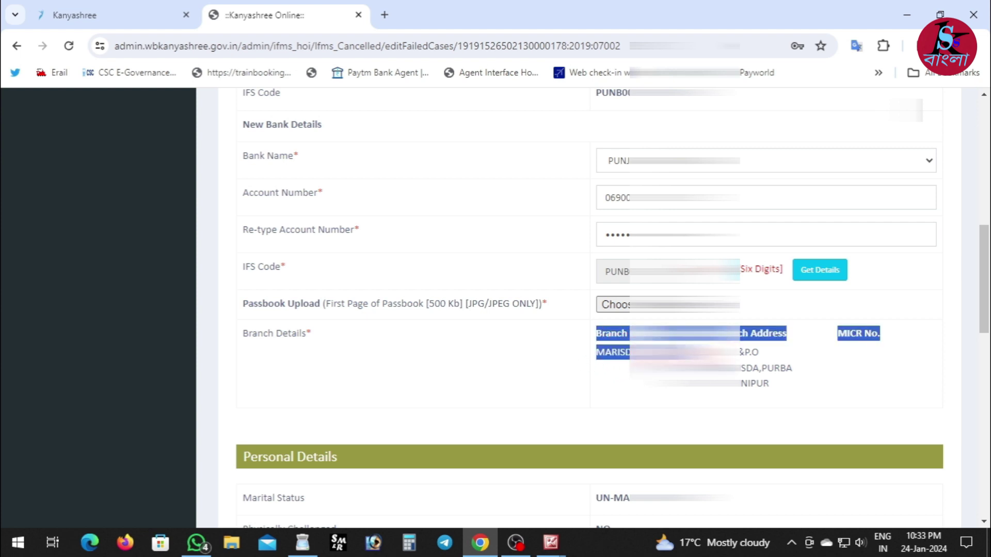
pyautogui.click(671, 355)
pyautogui.moveTo(596, 330); pyautogui.dragTo(779, 387)
pyautogui.click(811, 380)
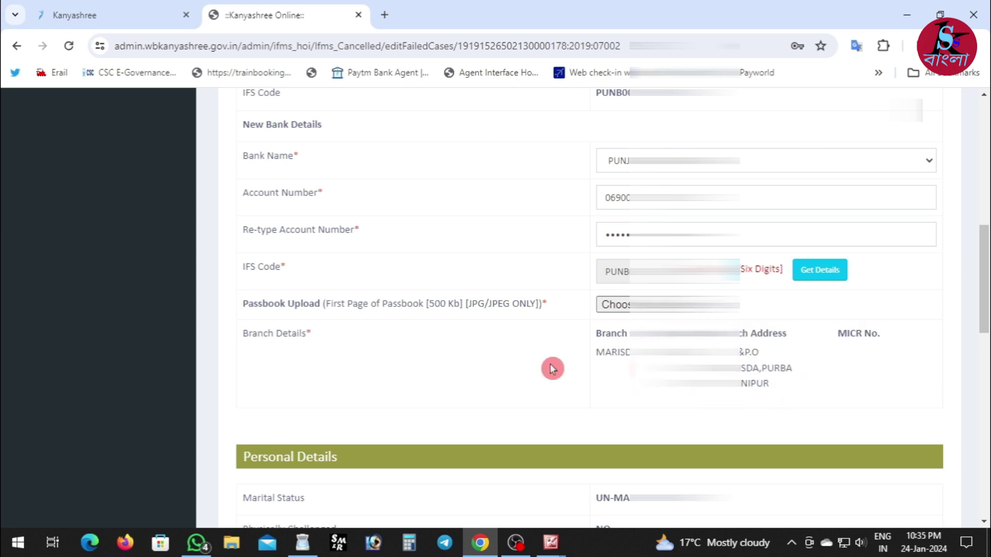
# Step: Attach ssssss.jpg from the Desktop as the passbook first-page upload
pyautogui.moveTo(241, 304); pyautogui.dragTo(461, 308)
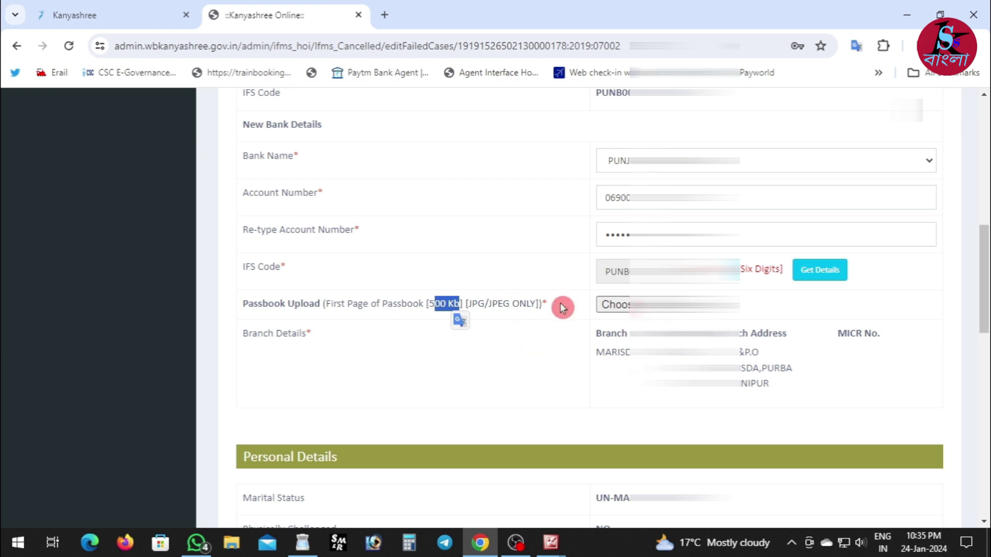
pyautogui.click(614, 304)
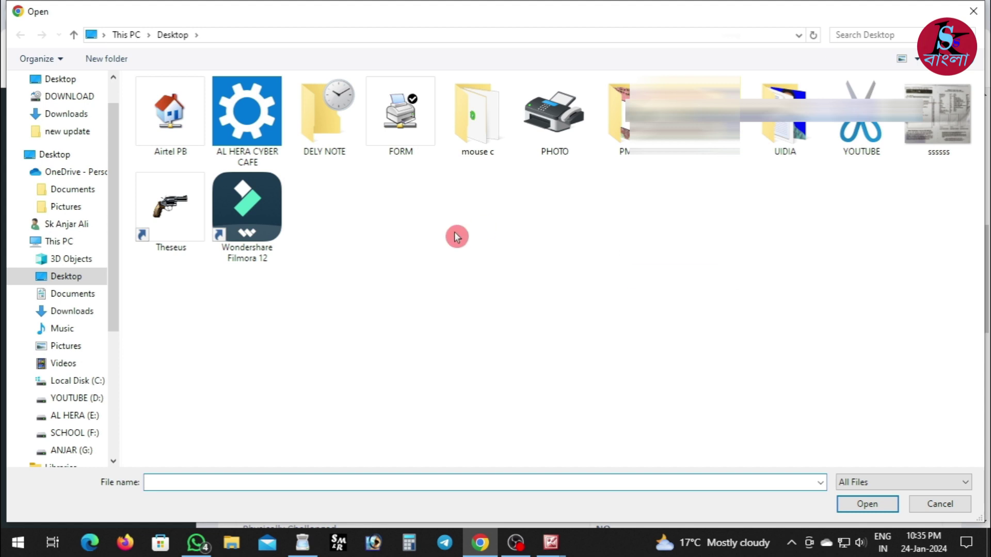
pyautogui.click(953, 121)
pyautogui.click(882, 508)
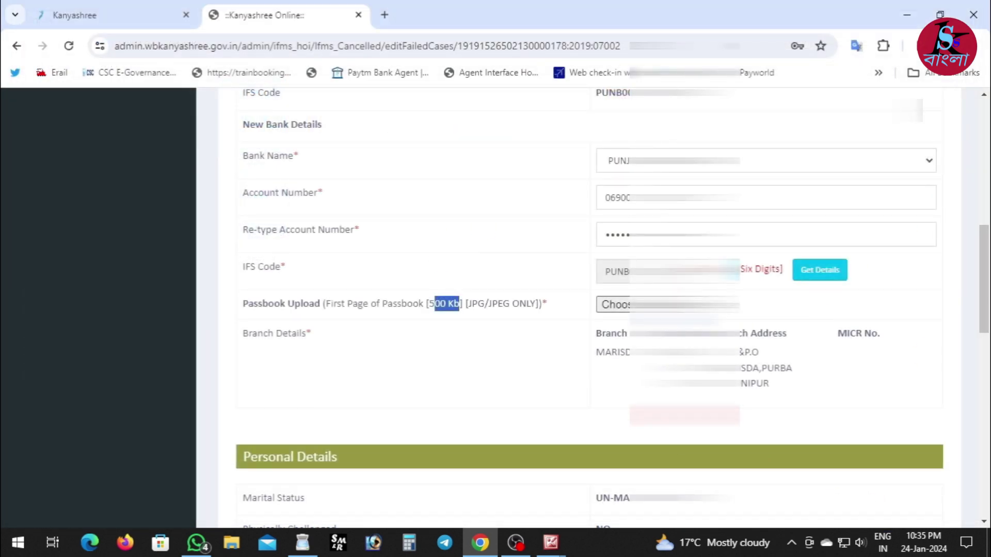
# Step: Attach ssssss.jpg from the Desktop as the scanned HOI declaration at the end of the form
pyautogui.scroll(-15, 457, 457)
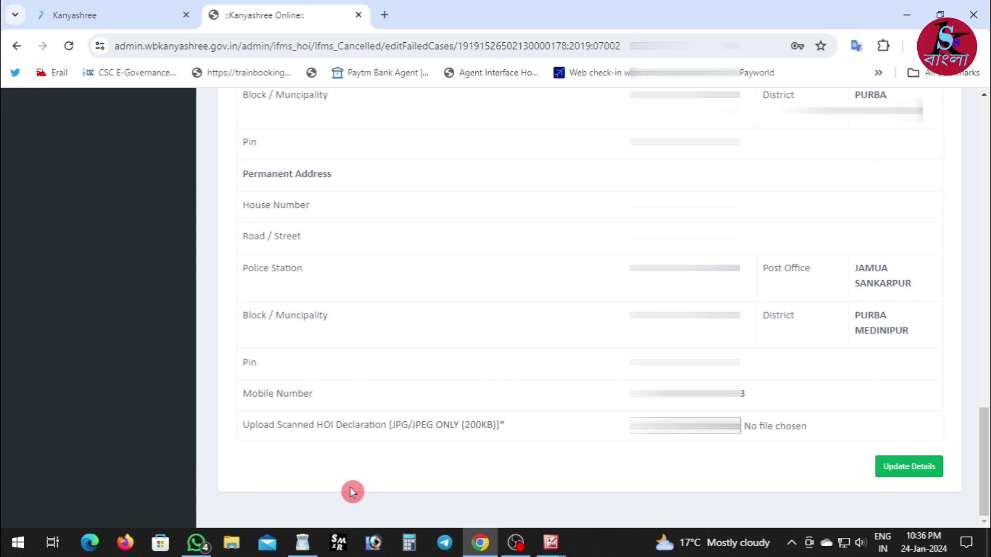
pyautogui.moveTo(243, 432); pyautogui.dragTo(375, 439)
pyautogui.click(444, 441)
pyautogui.moveTo(496, 429); pyautogui.dragTo(455, 426)
pyautogui.click(513, 449)
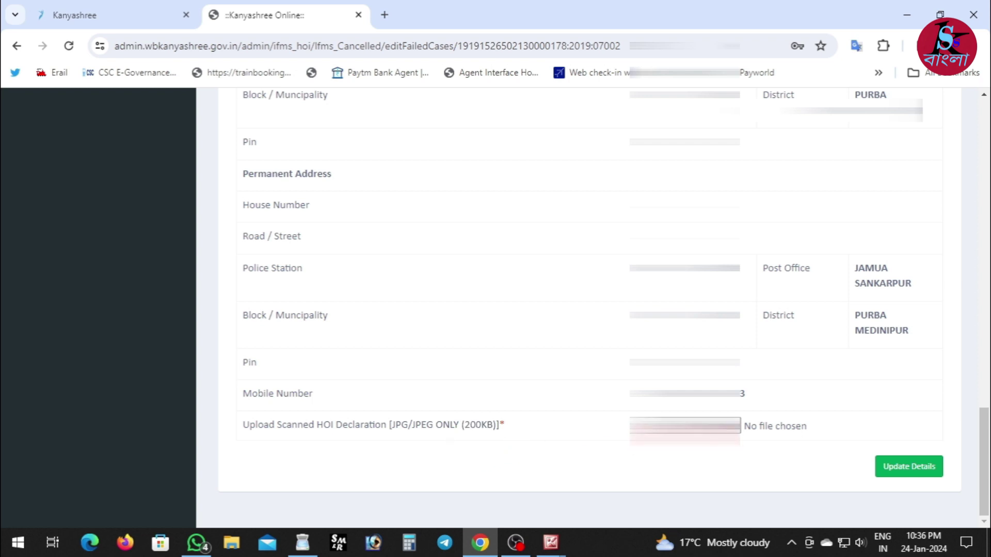
pyautogui.click(671, 425)
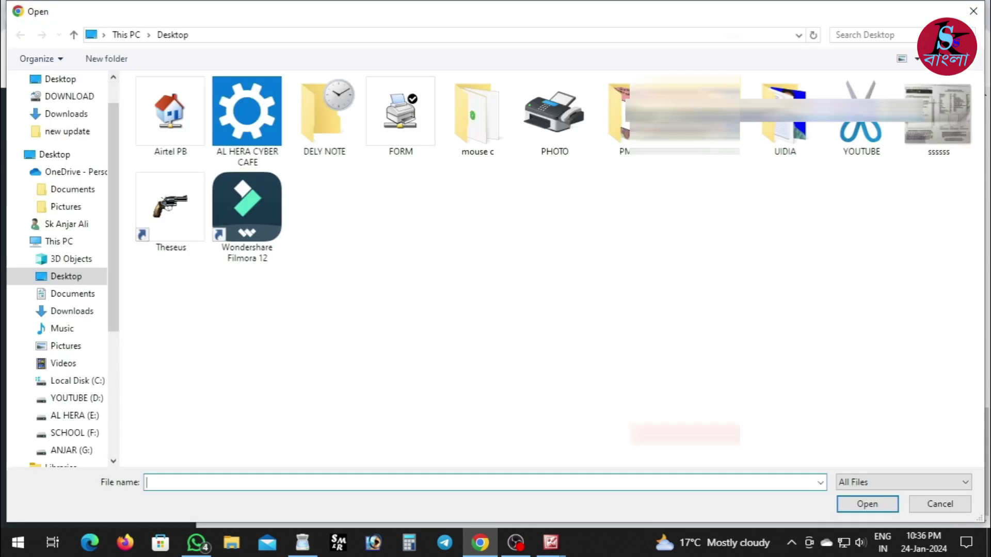
pyautogui.click(932, 124)
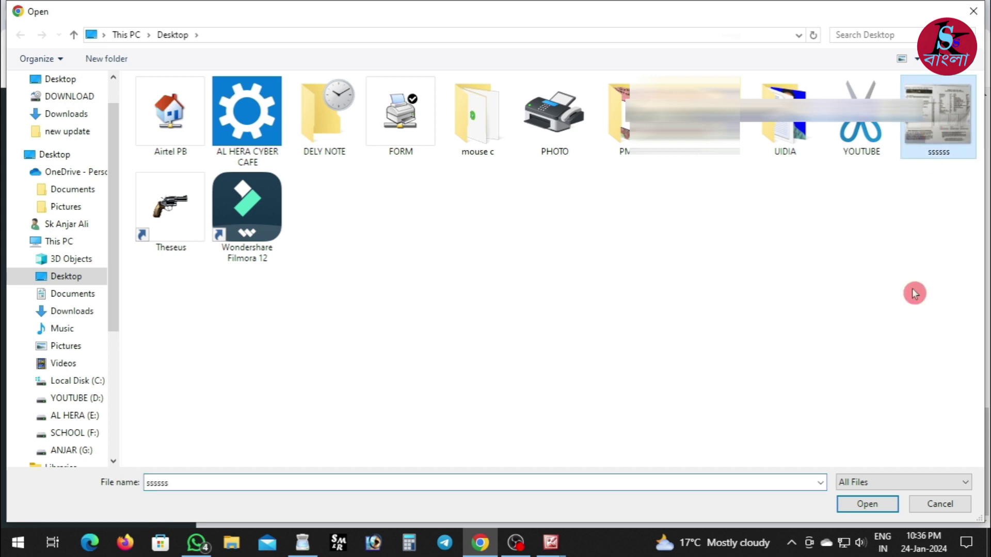
pyautogui.click(878, 509)
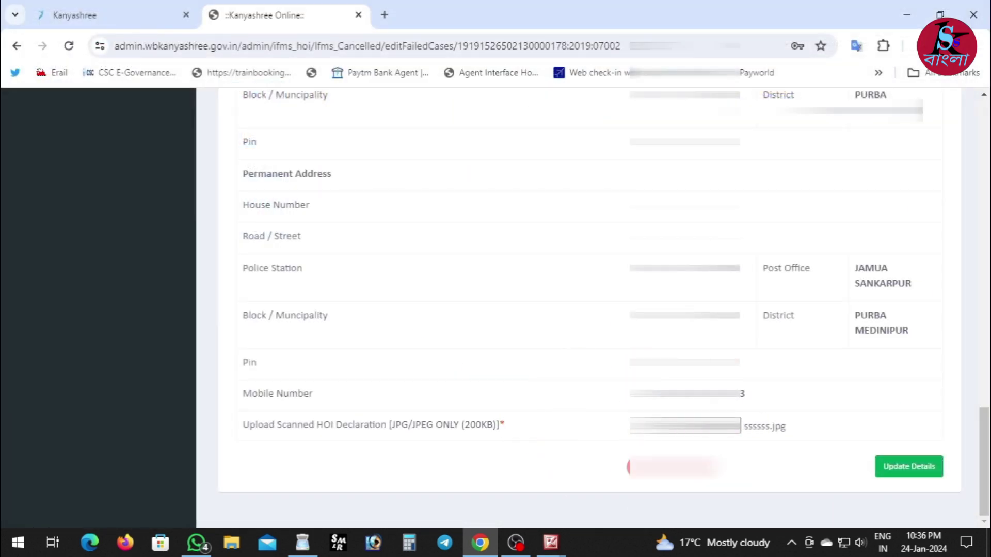
# Step: Recheck the filled-in bank details, submit the updated form and decline the browser's offer to save the password
pyautogui.scroll(20, 743, 467)
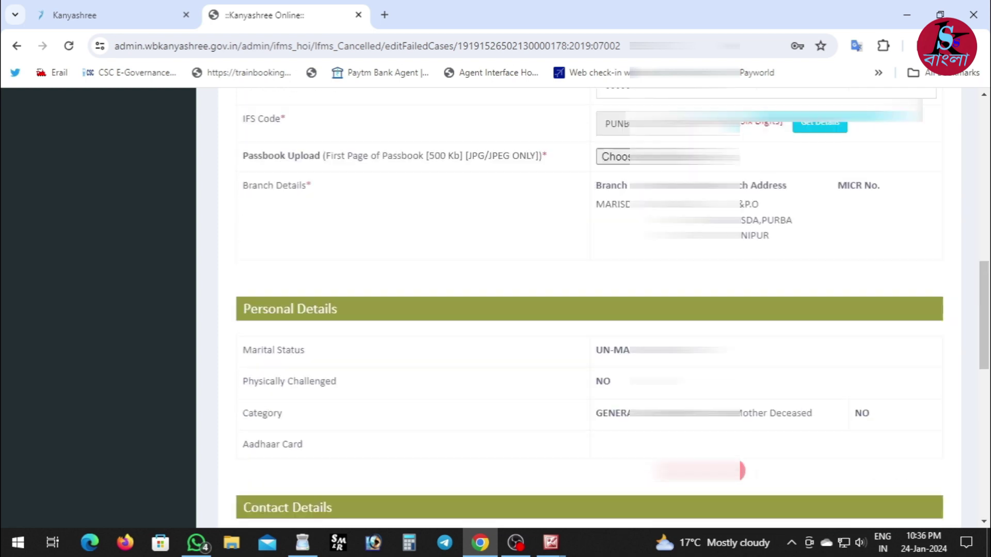
pyautogui.scroll(6, 743, 460)
pyautogui.scroll(-8, 587, 290)
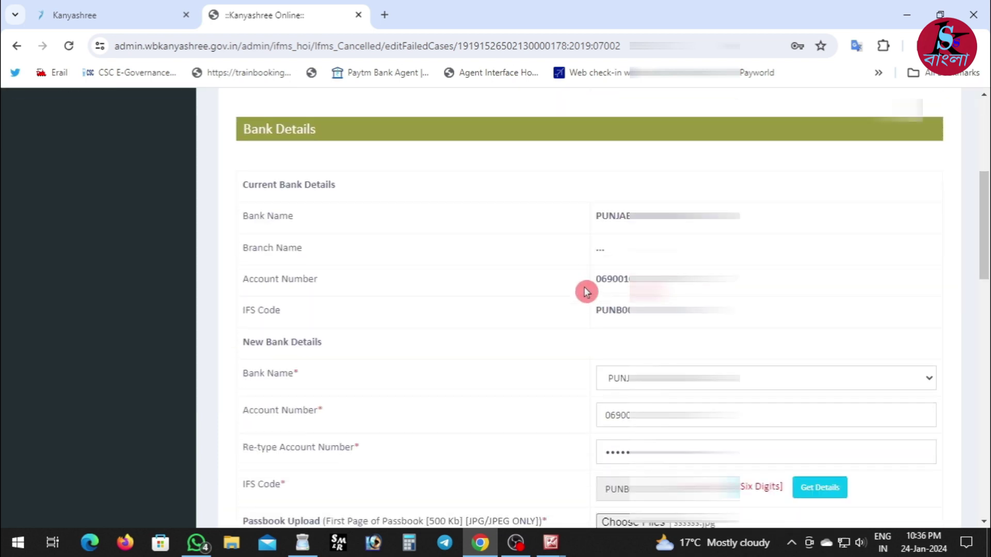
pyautogui.scroll(-15, 586, 291)
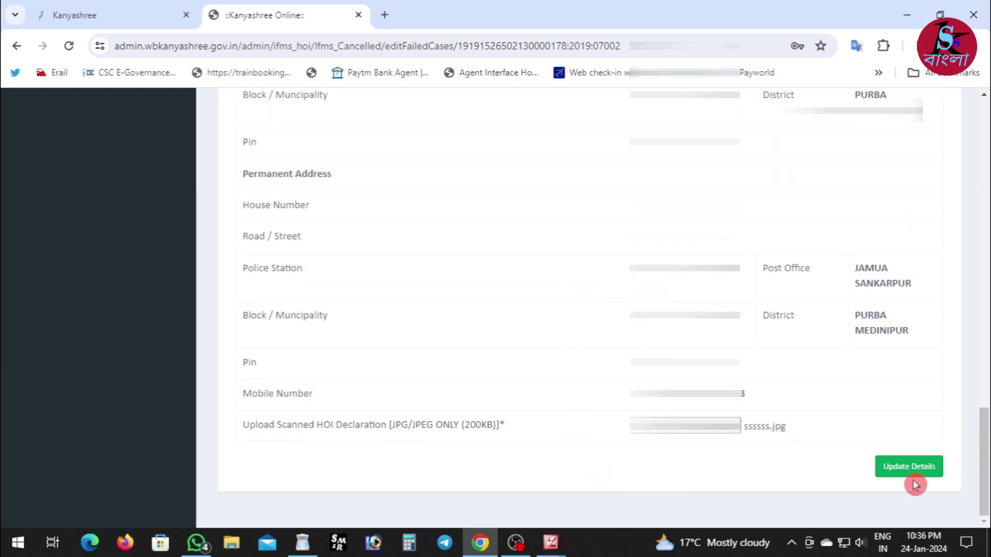
pyautogui.click(905, 469)
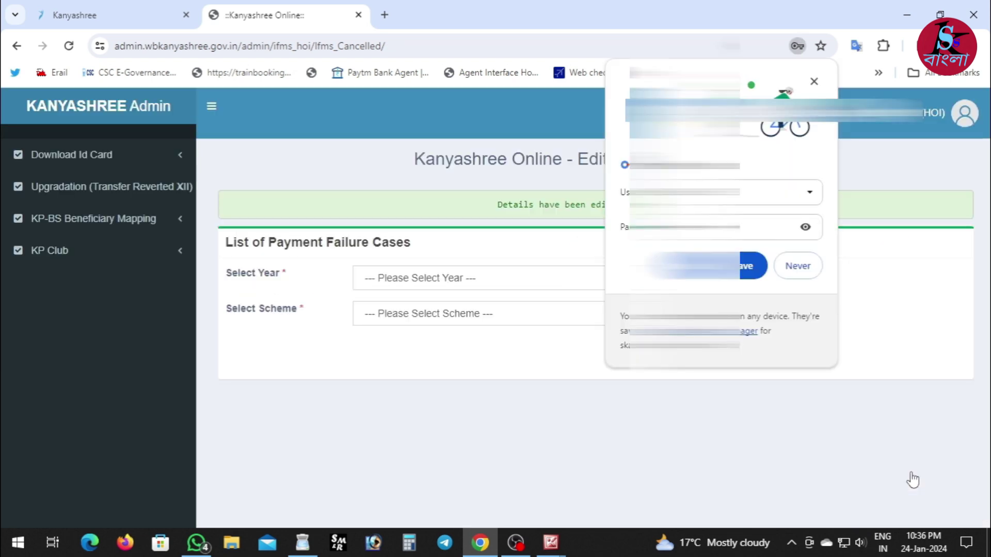
pyautogui.click(808, 269)
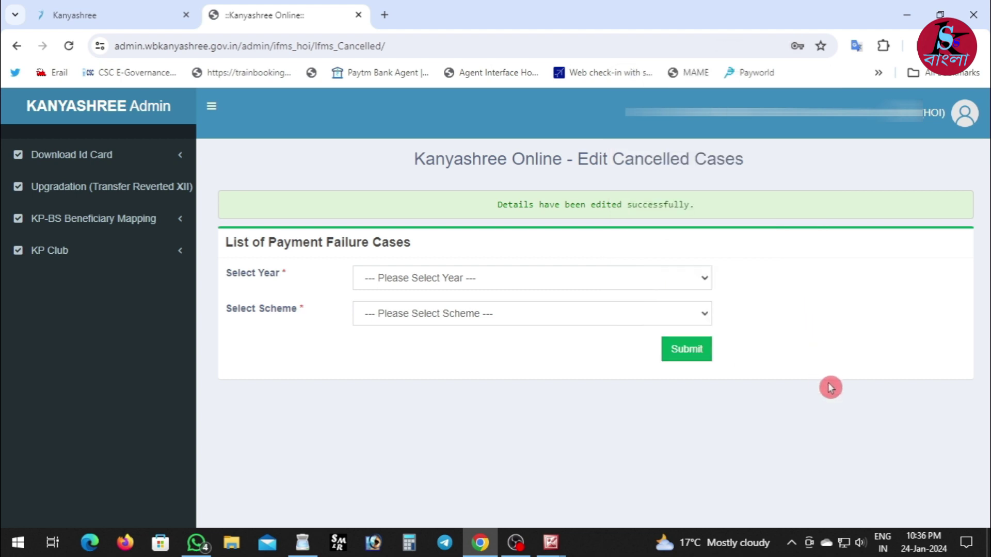
pyautogui.moveTo(491, 209); pyautogui.dragTo(657, 217)
pyautogui.click(616, 222)
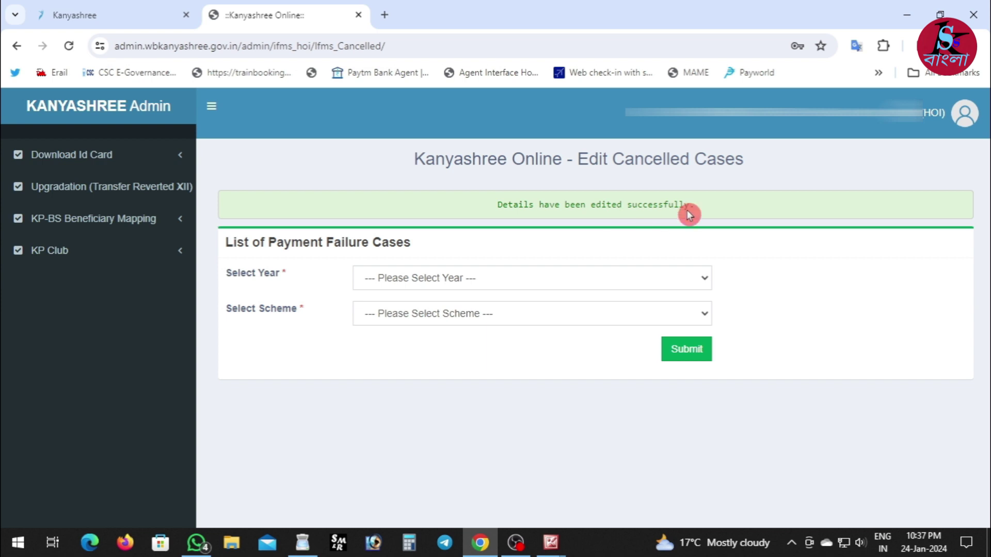
# Step: Minimise the browser window and refresh the Windows desktop
pyautogui.click(909, 14)
pyautogui.rightClick(592, 61)
pyautogui.click(636, 103)
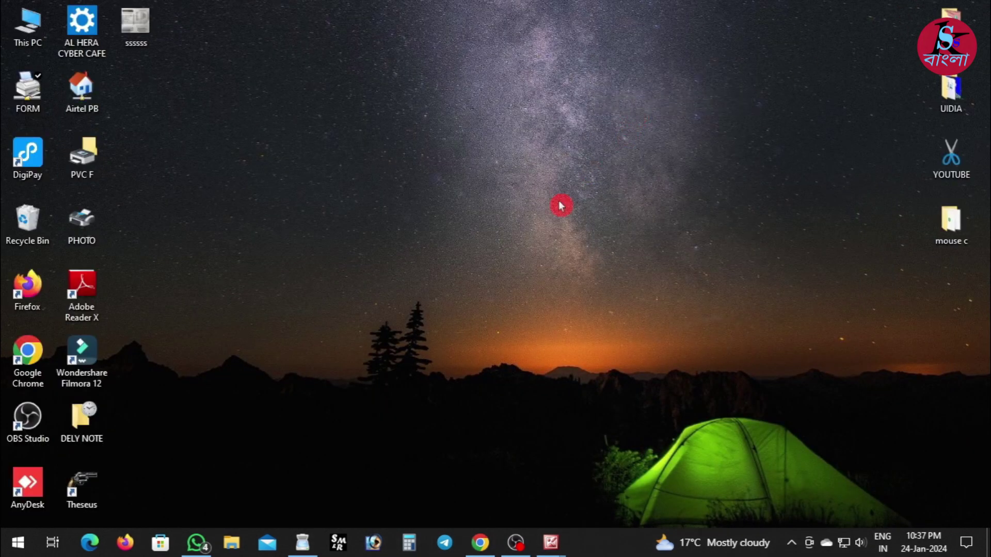
pyautogui.rightClick(448, 123)
pyautogui.click(499, 166)
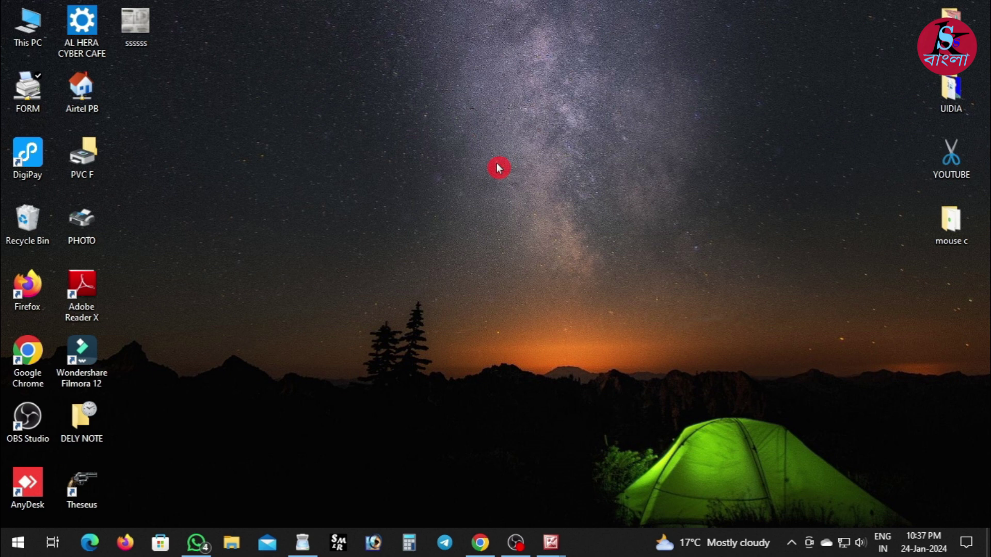